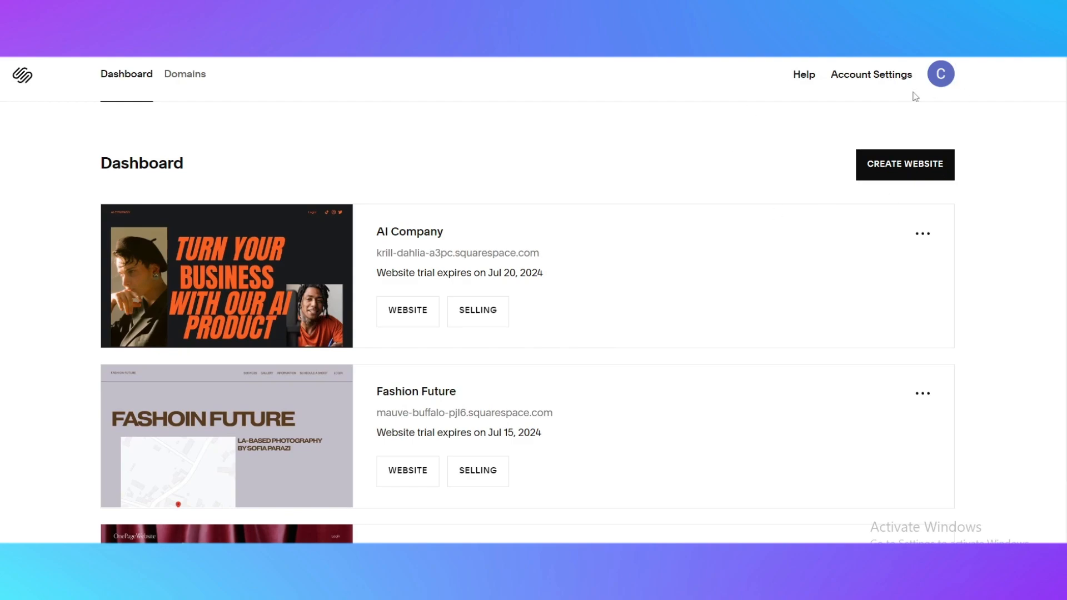
{"action": "left_click", "coordinate": [946, 83]}
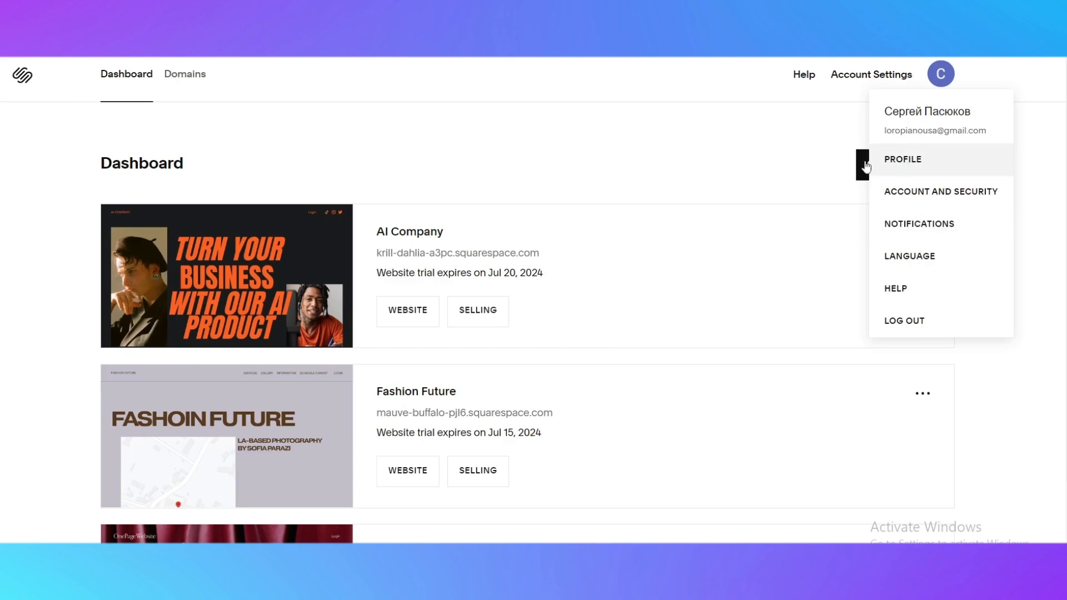
{"action": "left_click", "coordinate": [644, 139]}
{"action": "scroll", "coordinate": [66, 376], "scroll_direction": "down", "scroll_amount": 1}
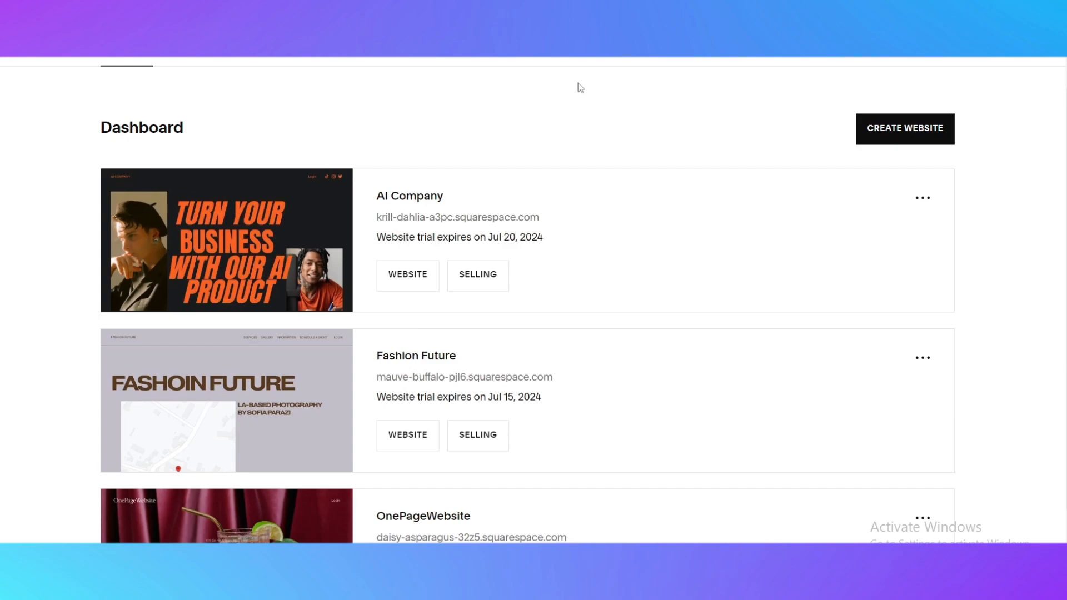
{"action": "scroll", "coordinate": [579, 140], "scroll_direction": "up", "scroll_amount": 1}
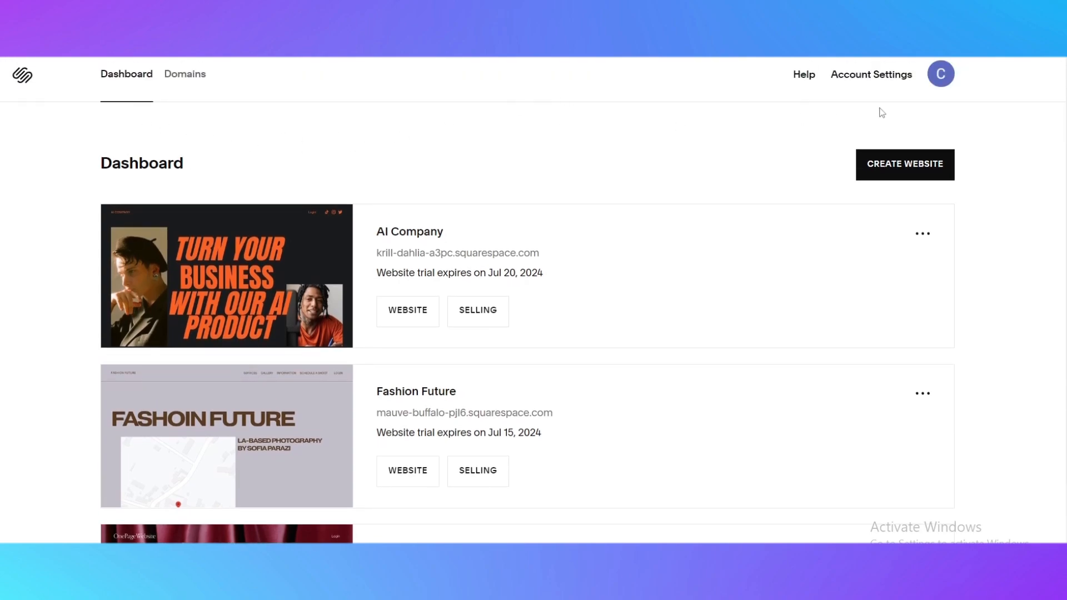
Start creating a new website and browse the popular design templates
{"action": "left_click", "coordinate": [911, 168]}
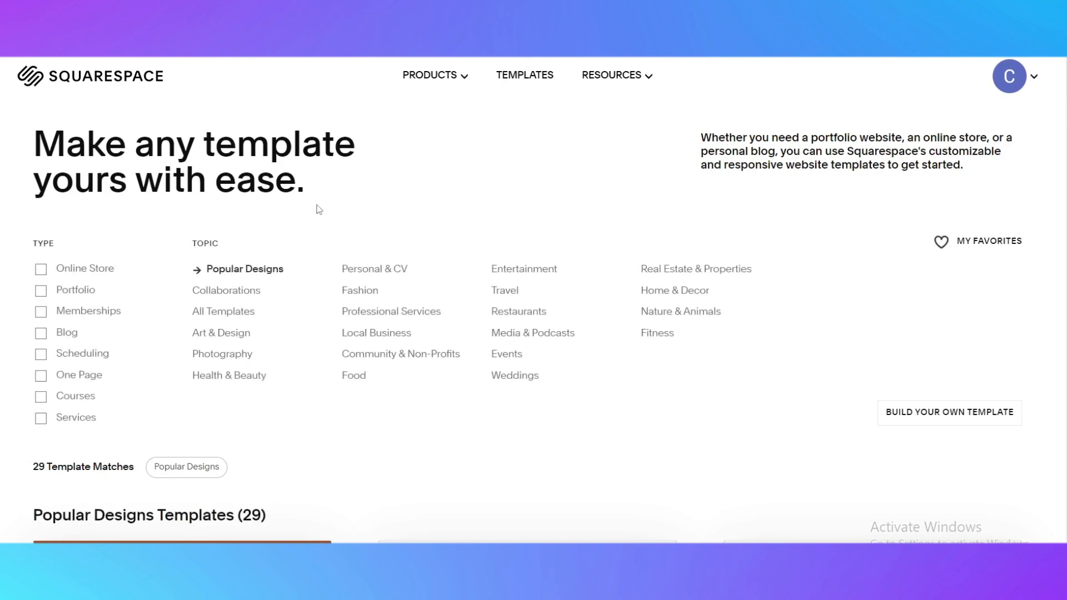
{"action": "scroll", "coordinate": [317, 207], "scroll_direction": "down", "scroll_amount": 1}
{"action": "scroll", "coordinate": [191, 233], "scroll_direction": "up", "scroll_amount": 1}
{"action": "scroll", "coordinate": [361, 184], "scroll_direction": "down", "scroll_amount": 6}
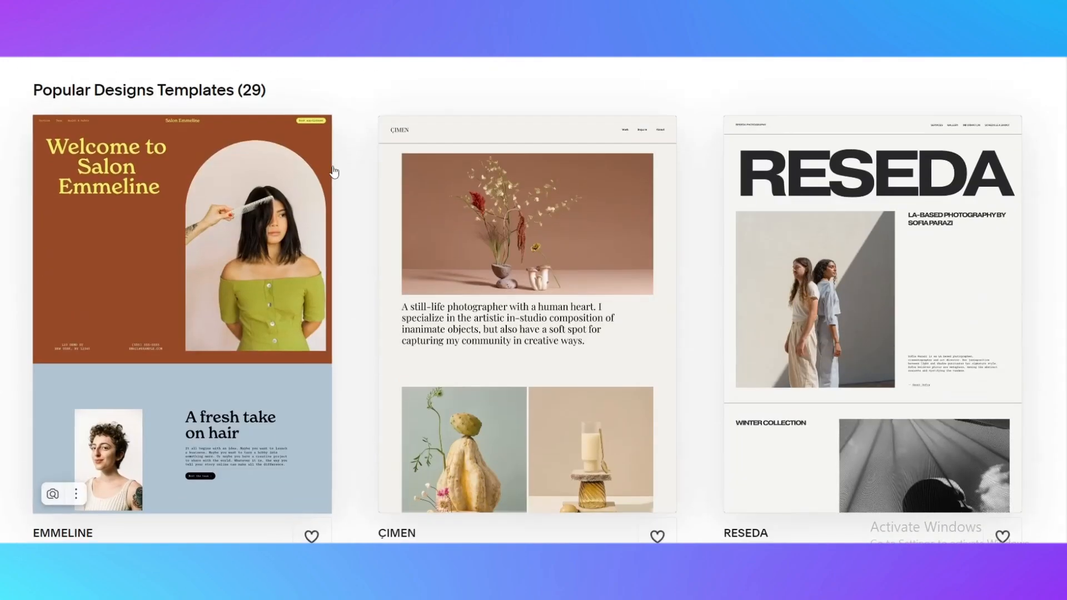
{"action": "scroll", "coordinate": [385, 194], "scroll_direction": "down", "scroll_amount": 10}
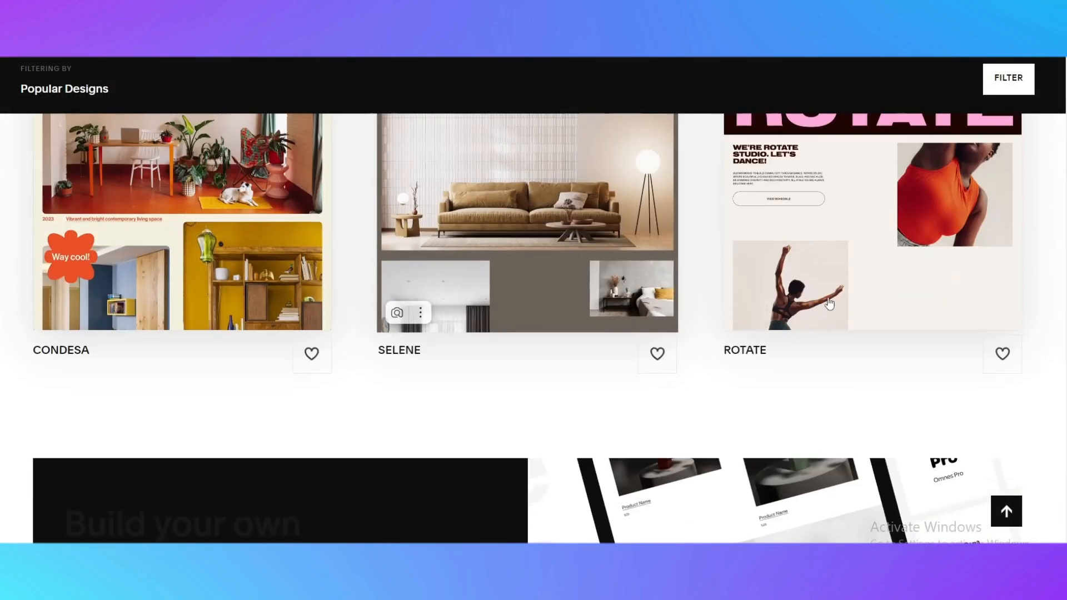
{"action": "scroll", "coordinate": [303, 245], "scroll_direction": "up", "scroll_amount": 15}
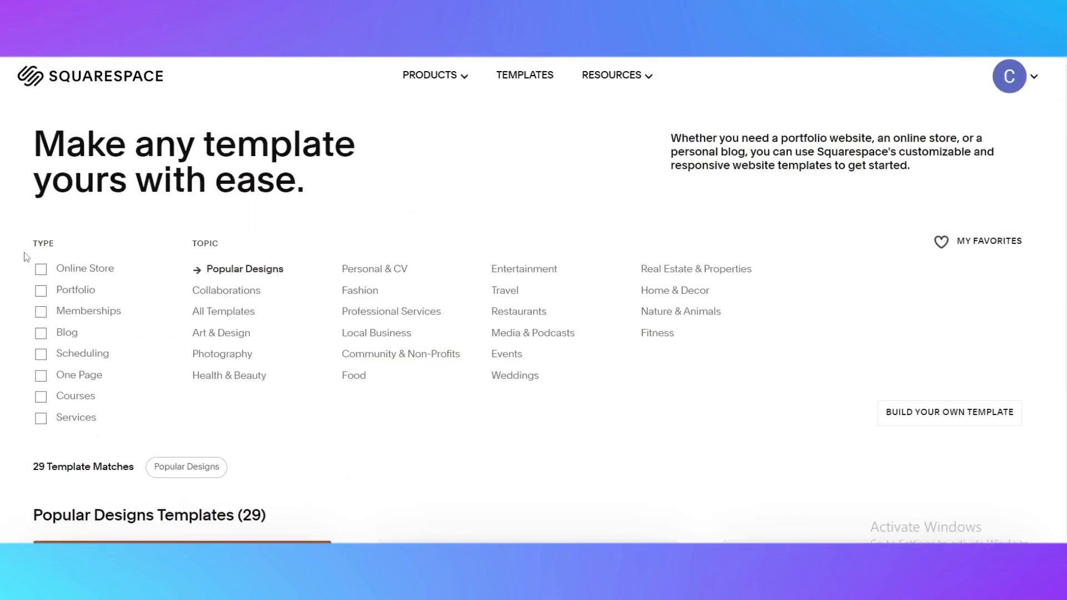
{"action": "scroll", "coordinate": [298, 231], "scroll_direction": "down", "scroll_amount": 2}
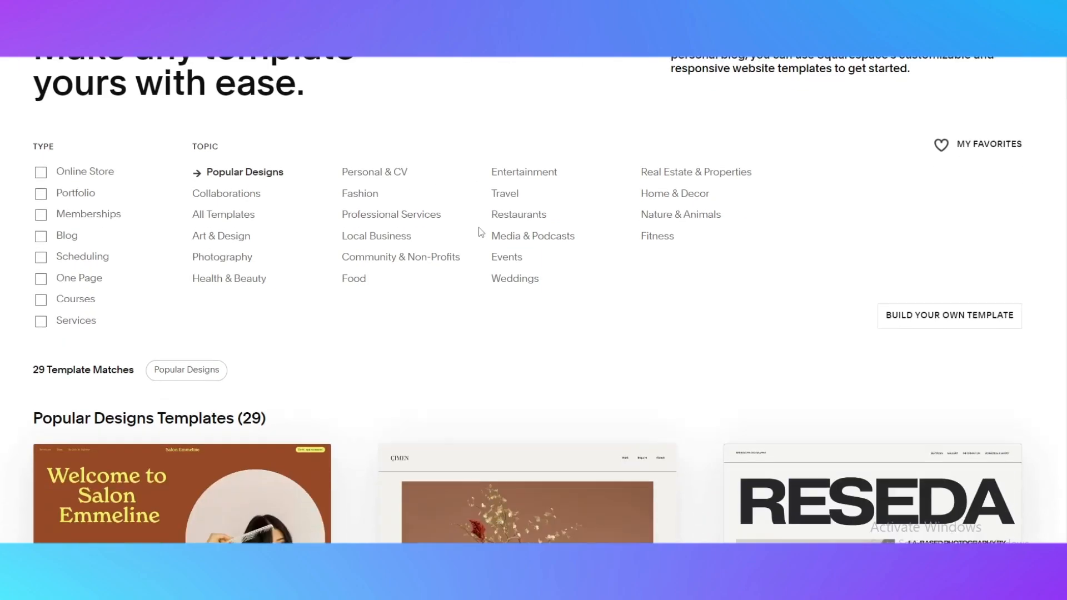
{"action": "scroll", "coordinate": [149, 331], "scroll_direction": "down", "scroll_amount": 3}
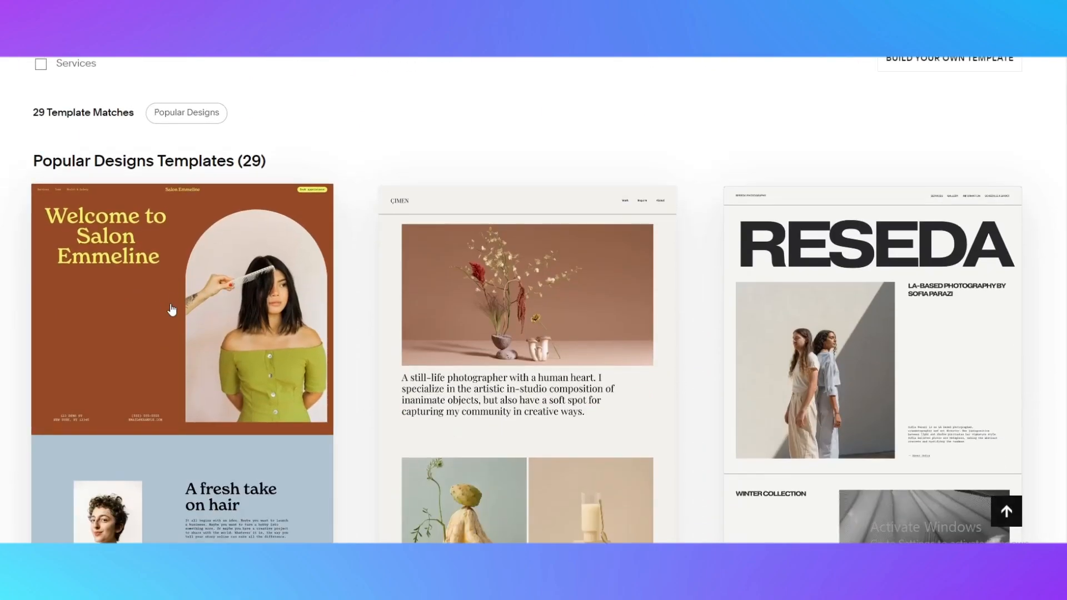
{"action": "scroll", "coordinate": [348, 317], "scroll_direction": "down", "scroll_amount": 6}
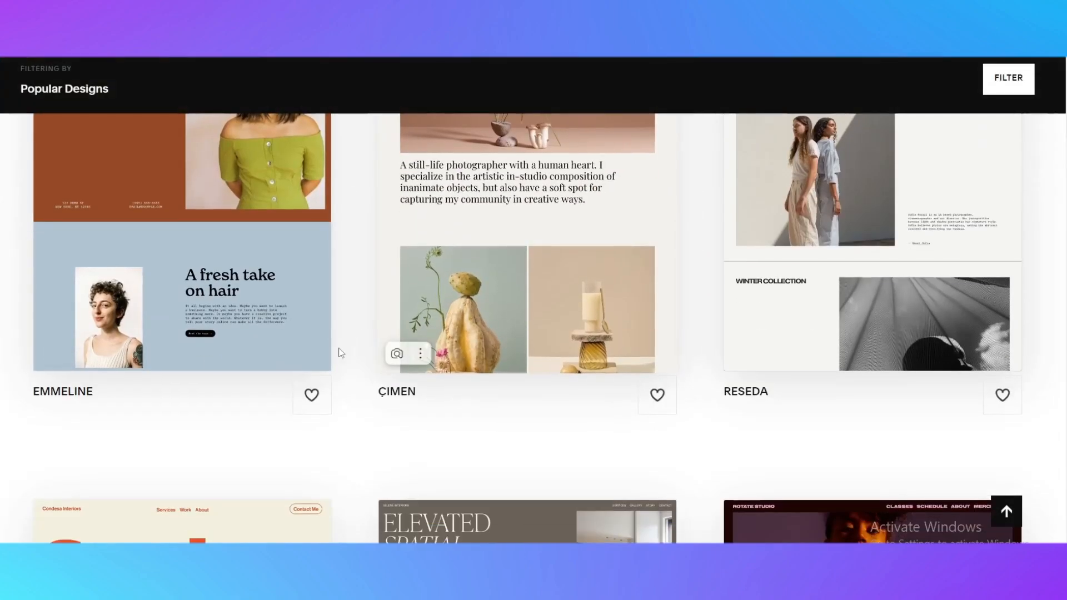
{"action": "scroll", "coordinate": [448, 367], "scroll_direction": "down", "scroll_amount": 8}
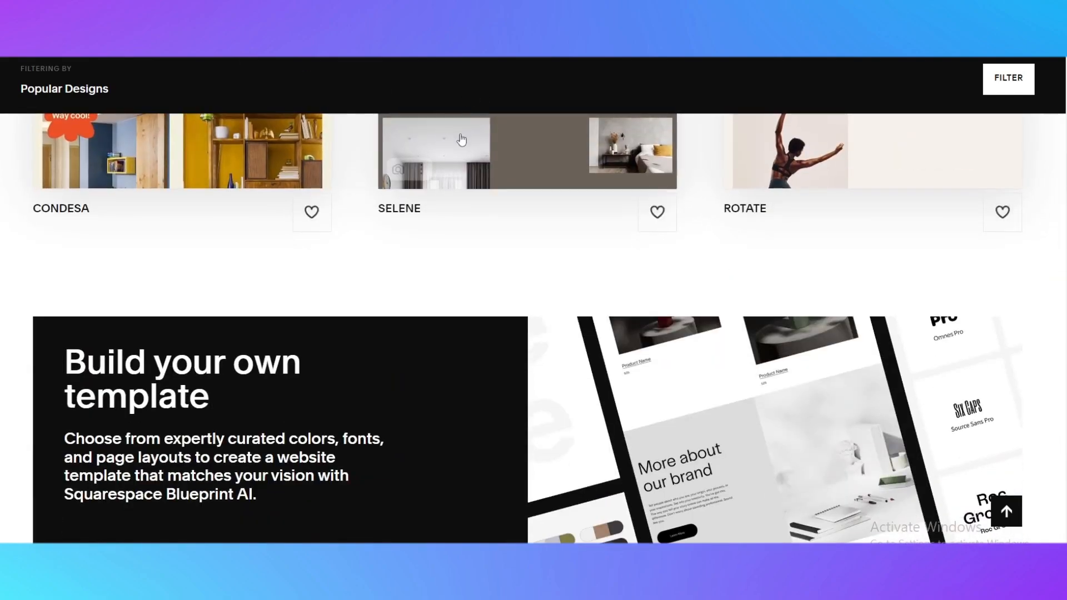
{"action": "scroll", "coordinate": [482, 183], "scroll_direction": "up", "scroll_amount": 1}
{"action": "scroll", "coordinate": [482, 184], "scroll_direction": "up", "scroll_amount": 13}
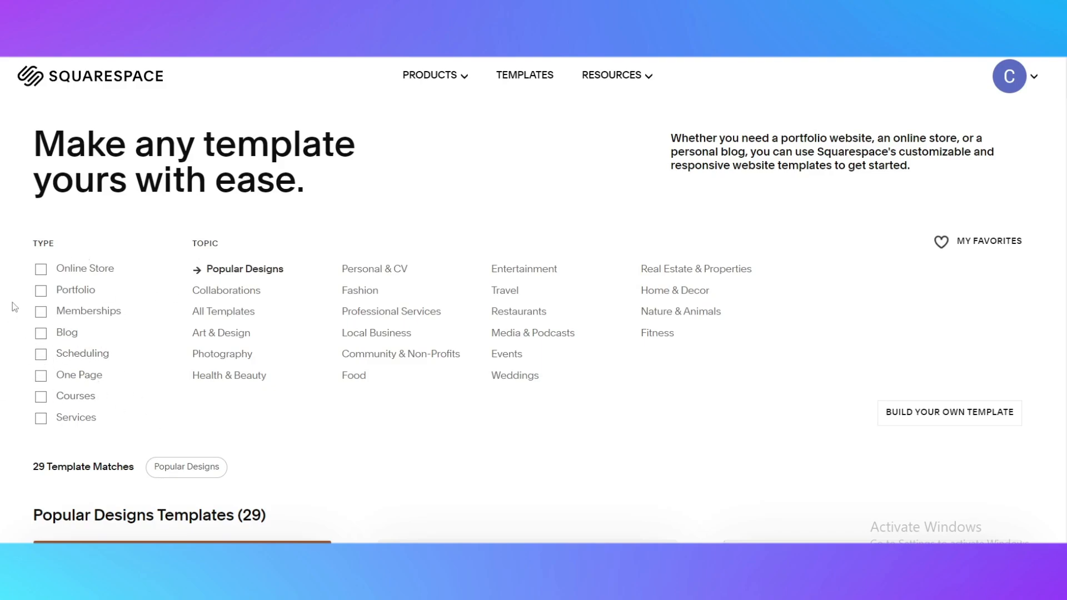
Filter the templates by the Online Store type and the Fitness topic
{"action": "left_click", "coordinate": [69, 275]}
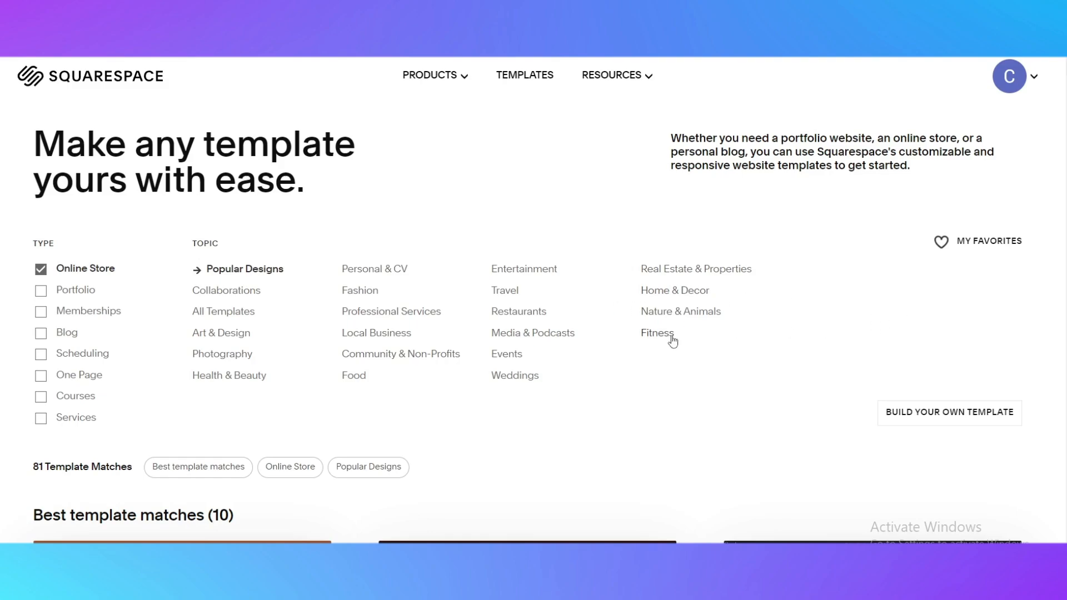
{"action": "scroll", "coordinate": [33, 265], "scroll_direction": "down", "scroll_amount": 1}
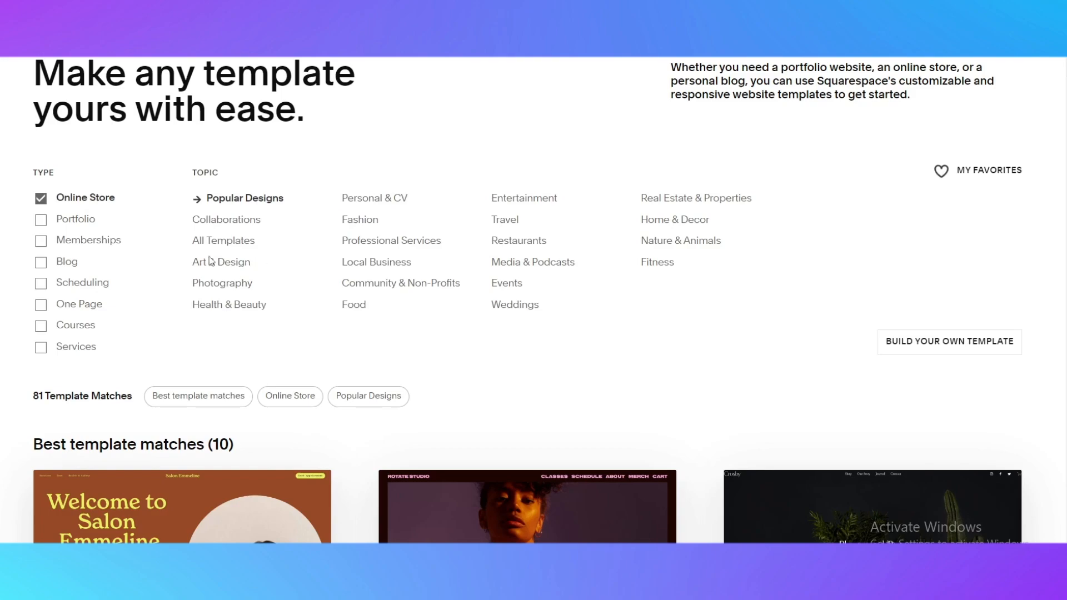
{"action": "left_click", "coordinate": [659, 263]}
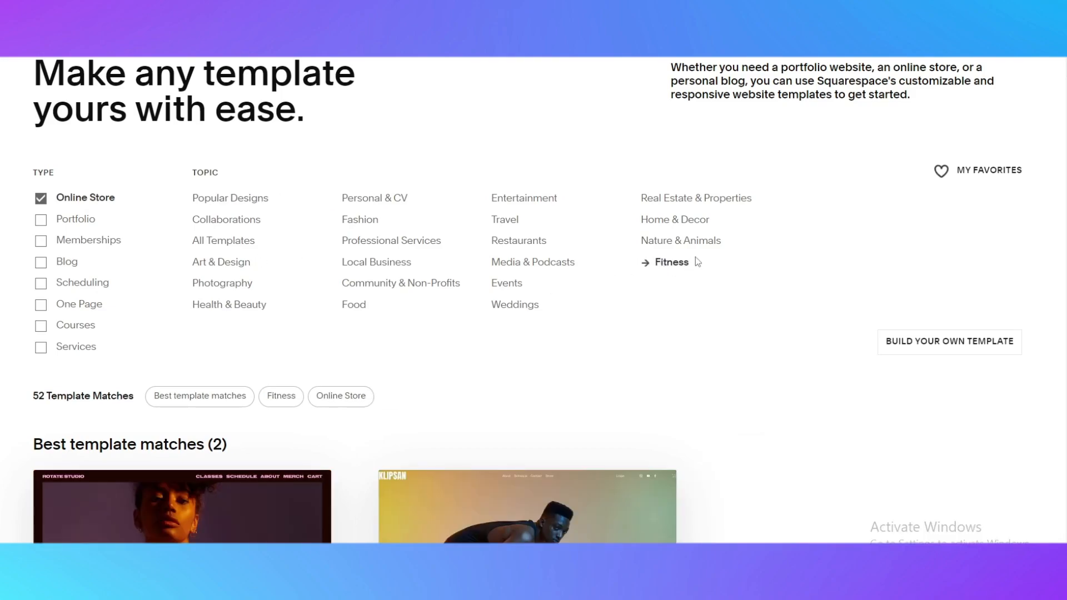
Browse the filtered fitness online store templates
{"action": "scroll", "coordinate": [593, 284], "scroll_direction": "down", "scroll_amount": 3}
{"action": "scroll", "coordinate": [400, 263], "scroll_direction": "down", "scroll_amount": 4}
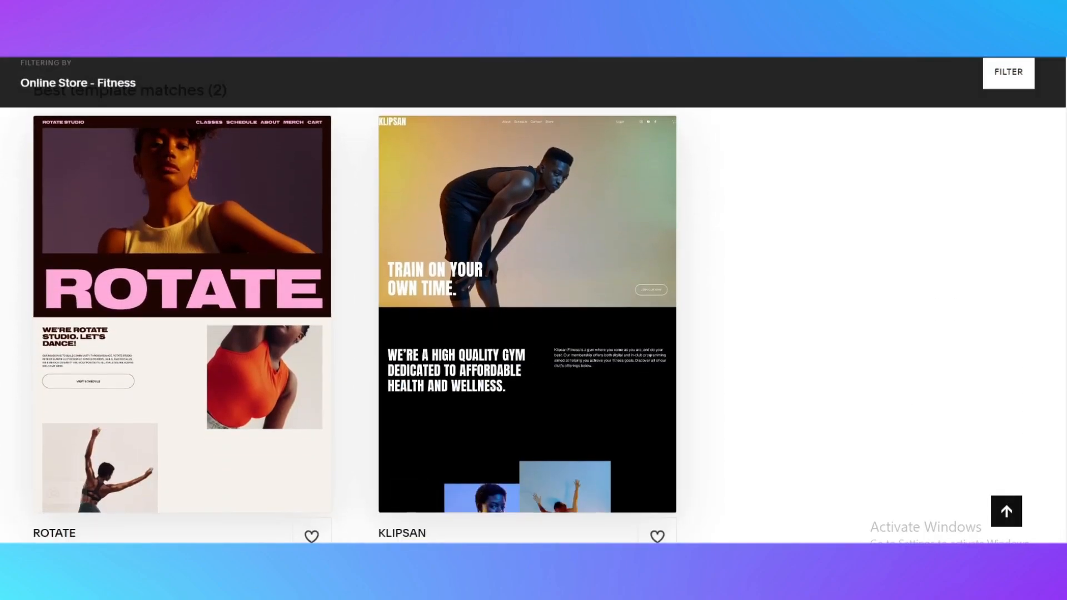
{"action": "scroll", "coordinate": [127, 227], "scroll_direction": "up", "scroll_amount": 3}
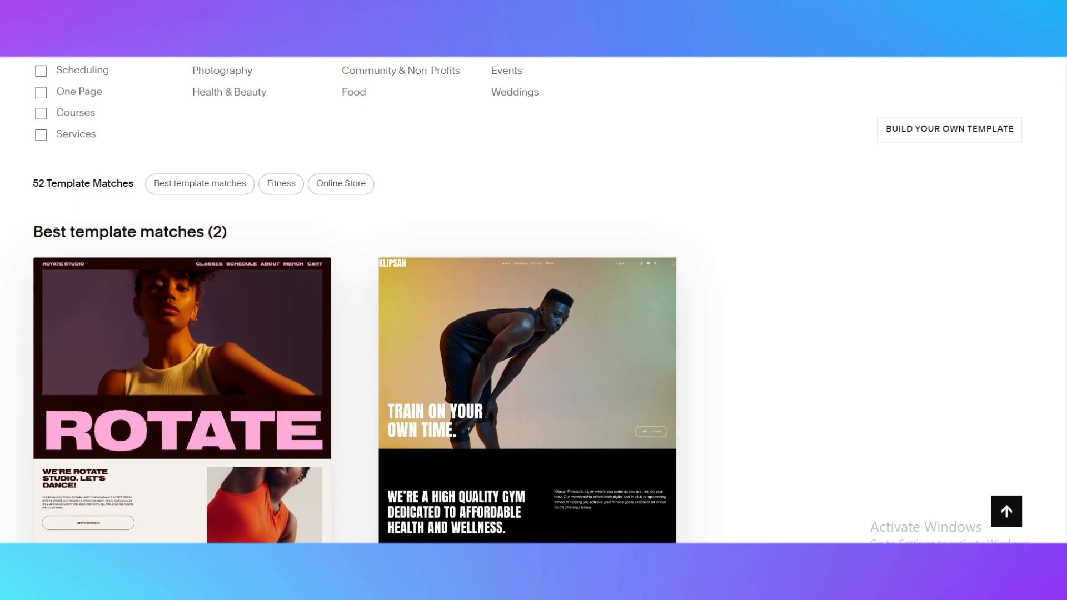
{"action": "scroll", "coordinate": [448, 190], "scroll_direction": "down", "scroll_amount": 2}
{"action": "scroll", "coordinate": [439, 217], "scroll_direction": "down", "scroll_amount": 1}
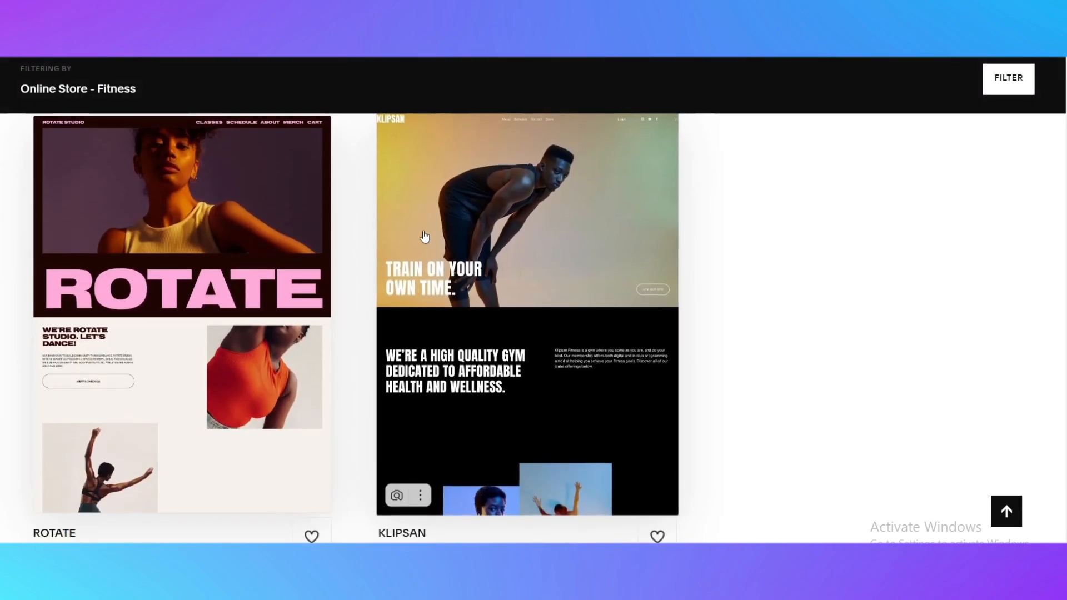
{"action": "scroll", "coordinate": [424, 238], "scroll_direction": "up", "scroll_amount": 8}
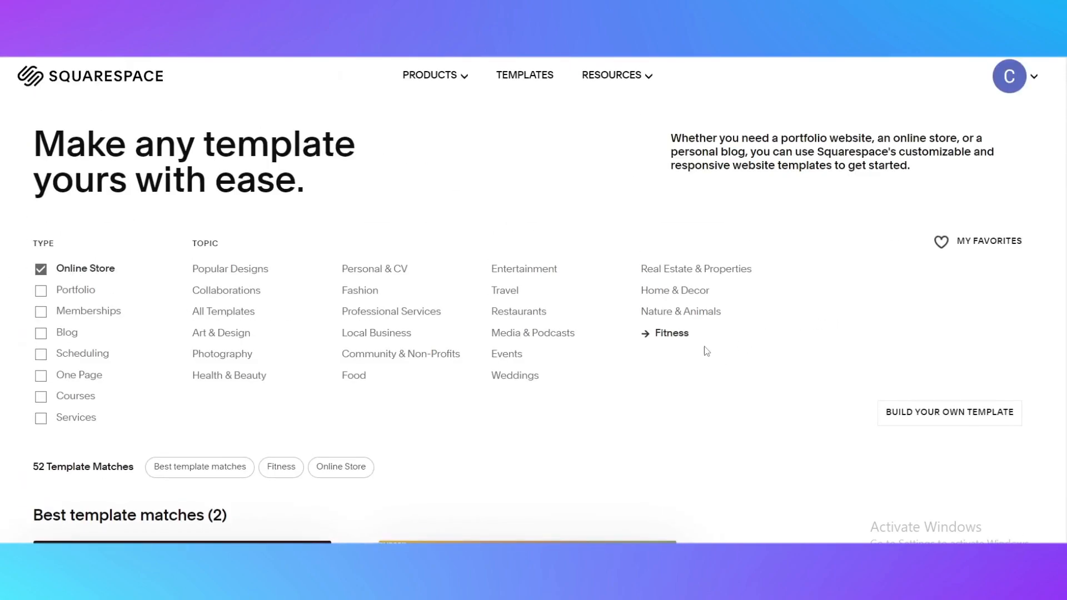
{"action": "scroll", "coordinate": [674, 336], "scroll_direction": "down", "scroll_amount": 10}
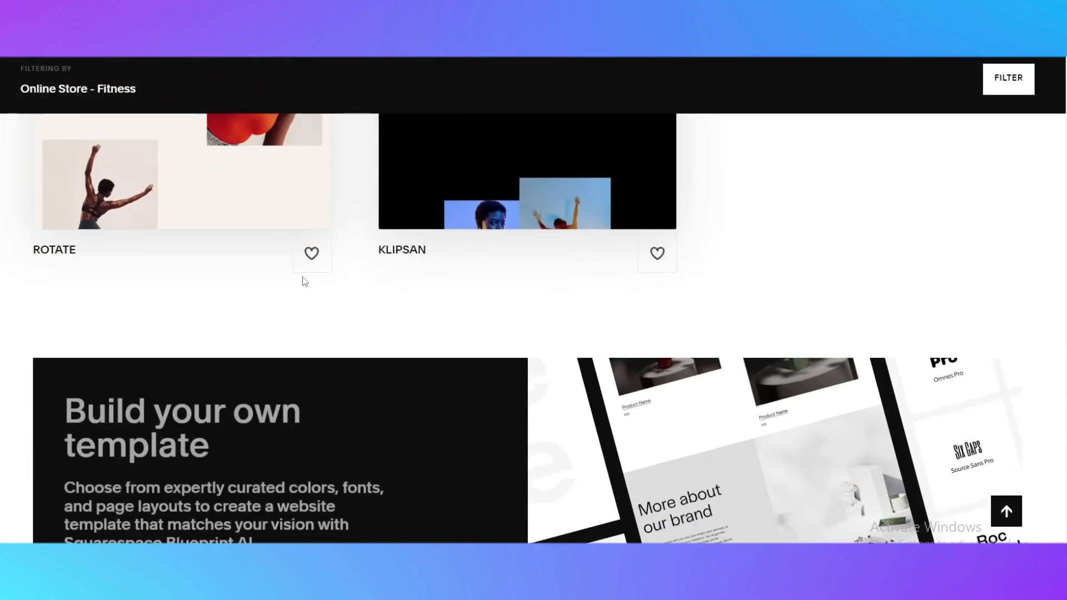
{"action": "scroll", "coordinate": [305, 281], "scroll_direction": "down", "scroll_amount": 10}
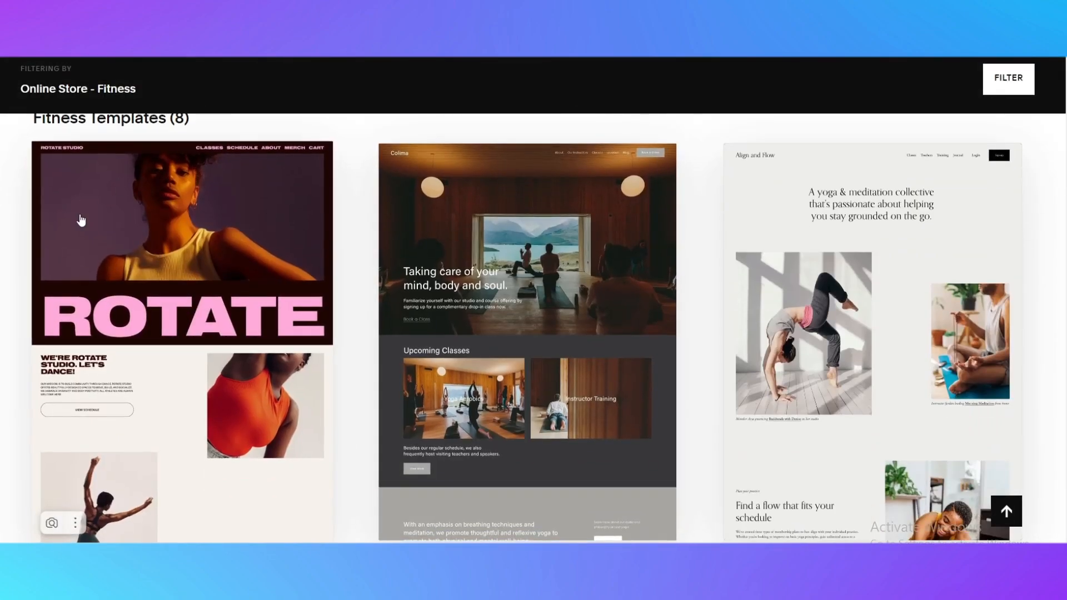
{"action": "scroll", "coordinate": [81, 221], "scroll_direction": "up", "scroll_amount": 2}
{"action": "scroll", "coordinate": [588, 174], "scroll_direction": "down", "scroll_amount": 5}
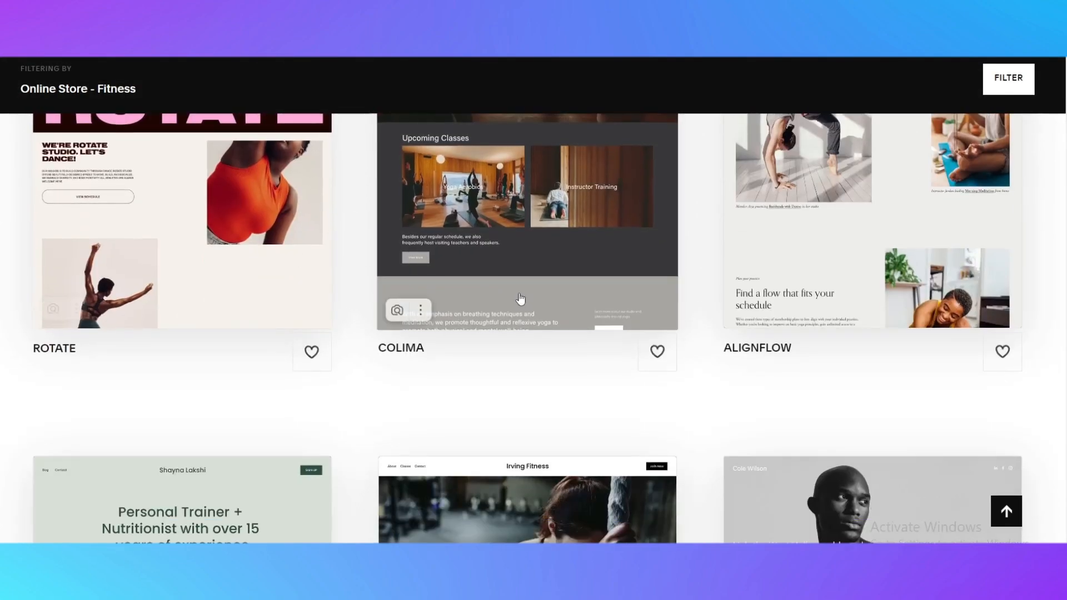
{"action": "scroll", "coordinate": [520, 298], "scroll_direction": "down", "scroll_amount": 3}
{"action": "scroll", "coordinate": [324, 300], "scroll_direction": "down", "scroll_amount": 8}
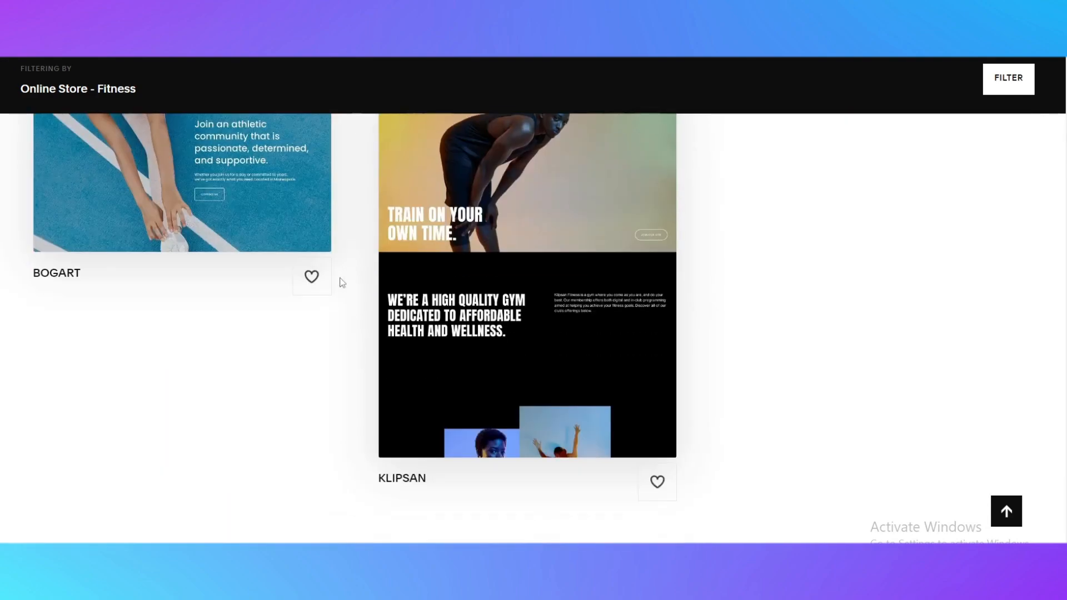
{"action": "scroll", "coordinate": [342, 283], "scroll_direction": "up", "scroll_amount": 15}
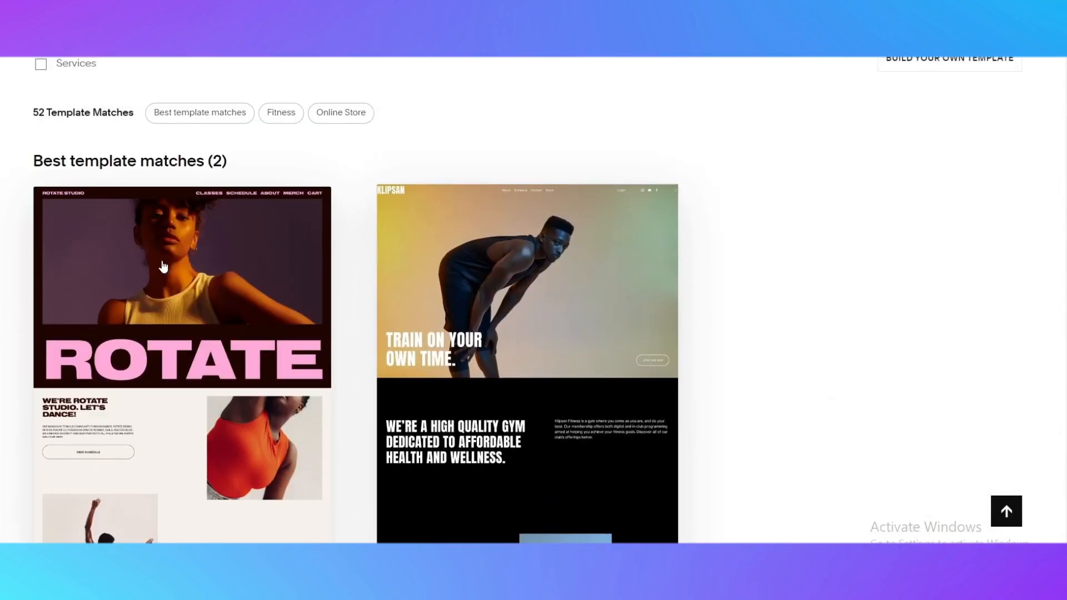
Open the Klipsan template and scroll through its website preview
{"action": "left_click", "coordinate": [517, 284]}
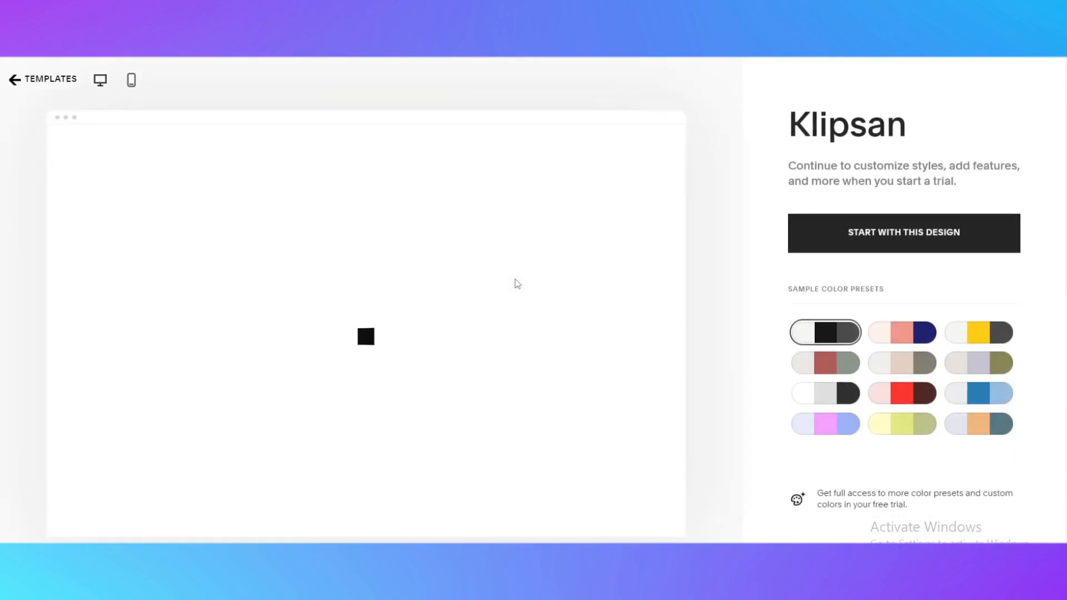
{"action": "scroll", "coordinate": [465, 258], "scroll_direction": "down", "scroll_amount": 5}
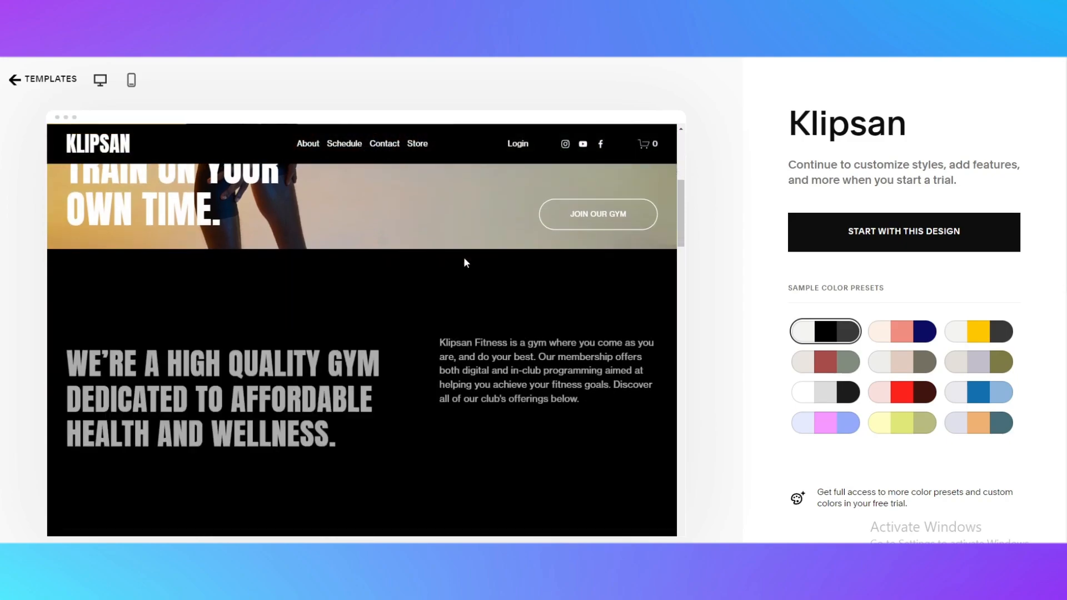
{"action": "scroll", "coordinate": [464, 257], "scroll_direction": "down", "scroll_amount": 6}
{"action": "scroll", "coordinate": [435, 348], "scroll_direction": "up", "scroll_amount": 5}
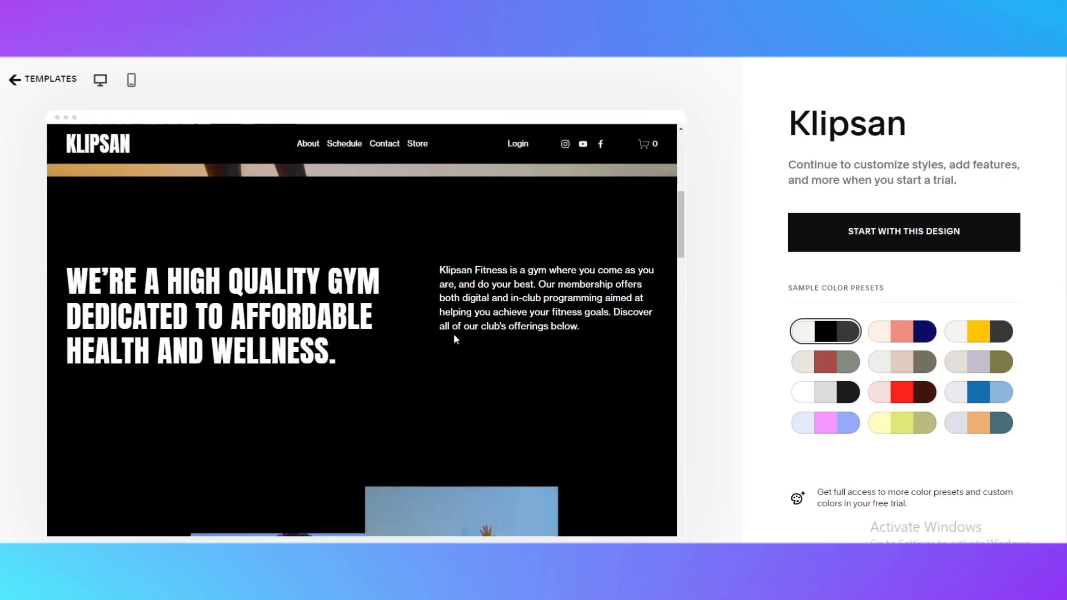
{"action": "scroll", "coordinate": [453, 333], "scroll_direction": "up", "scroll_amount": 5}
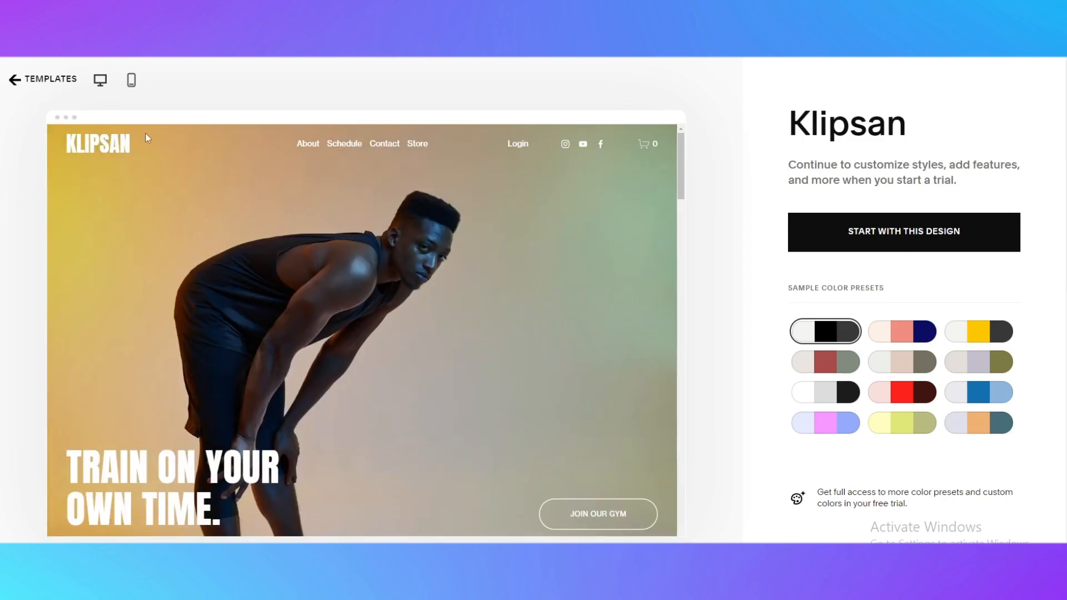
{"action": "scroll", "coordinate": [448, 200], "scroll_direction": "down", "scroll_amount": 8}
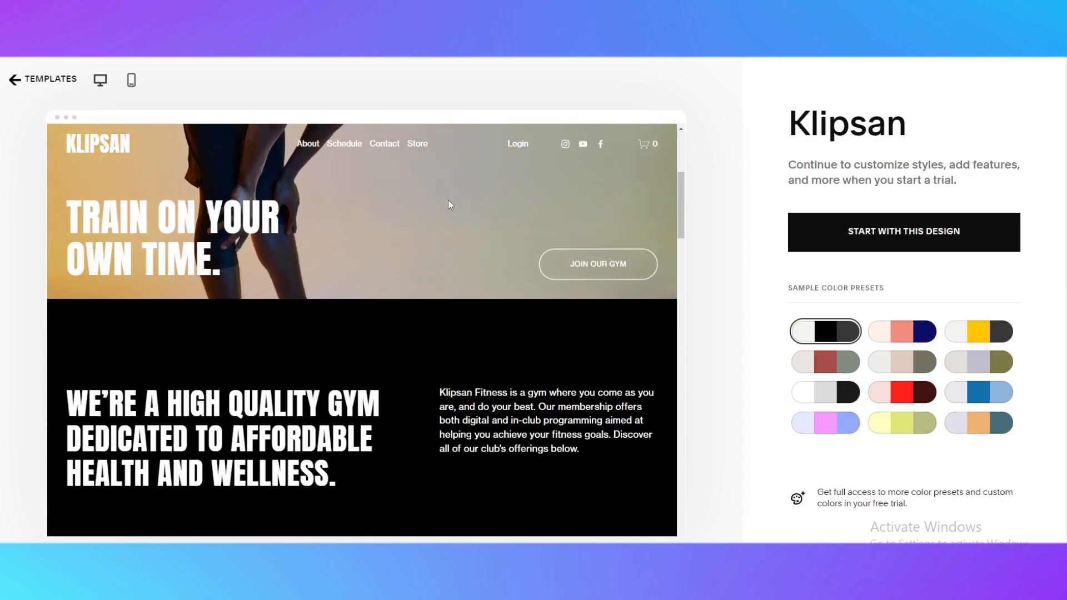
{"action": "scroll", "coordinate": [414, 293], "scroll_direction": "down", "scroll_amount": 4}
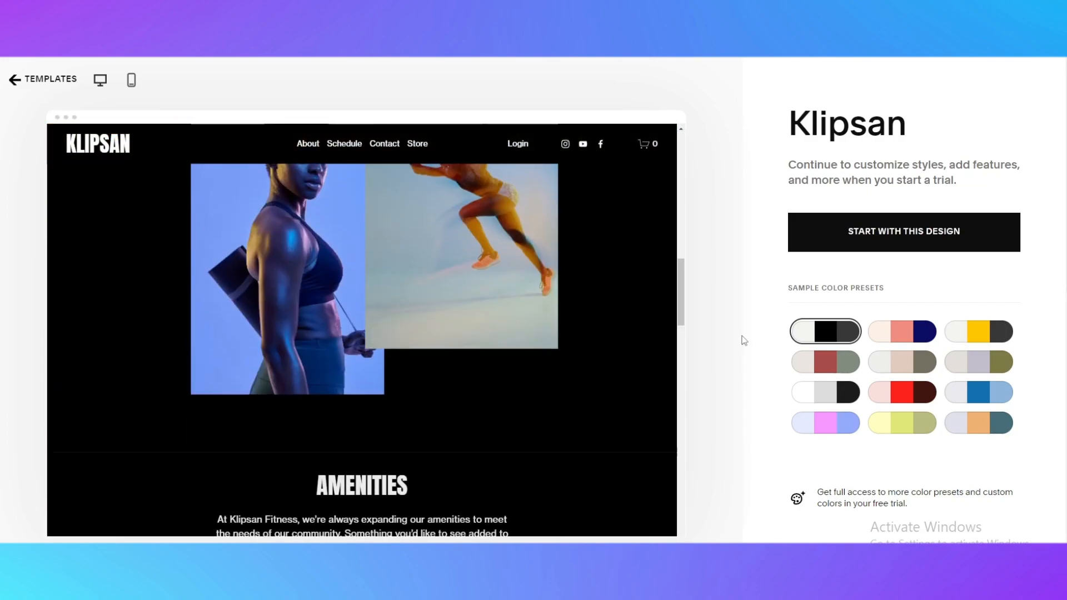
Try several sample color presets on the Klipsan preview, finishing with the pale yellow and olive preset
{"action": "left_click", "coordinate": [905, 340]}
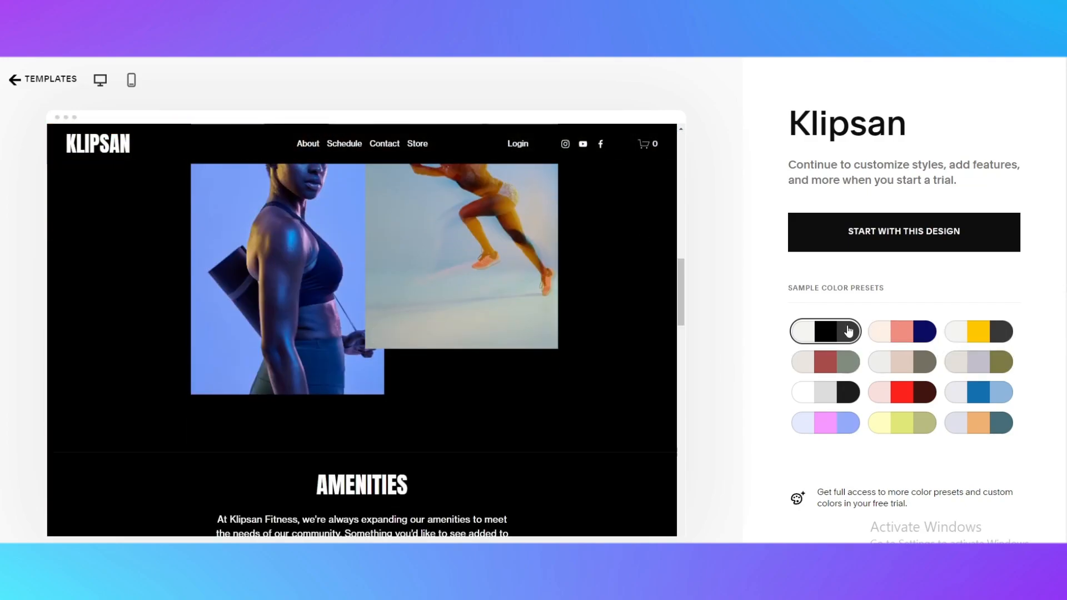
{"action": "left_click", "coordinate": [905, 332]}
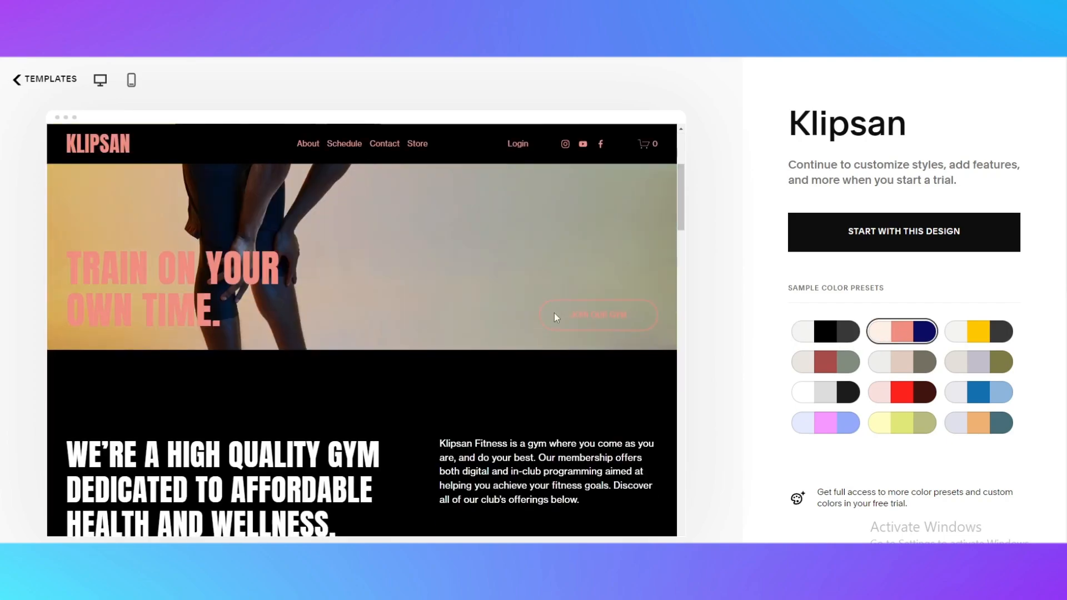
{"action": "left_click", "coordinate": [818, 366]}
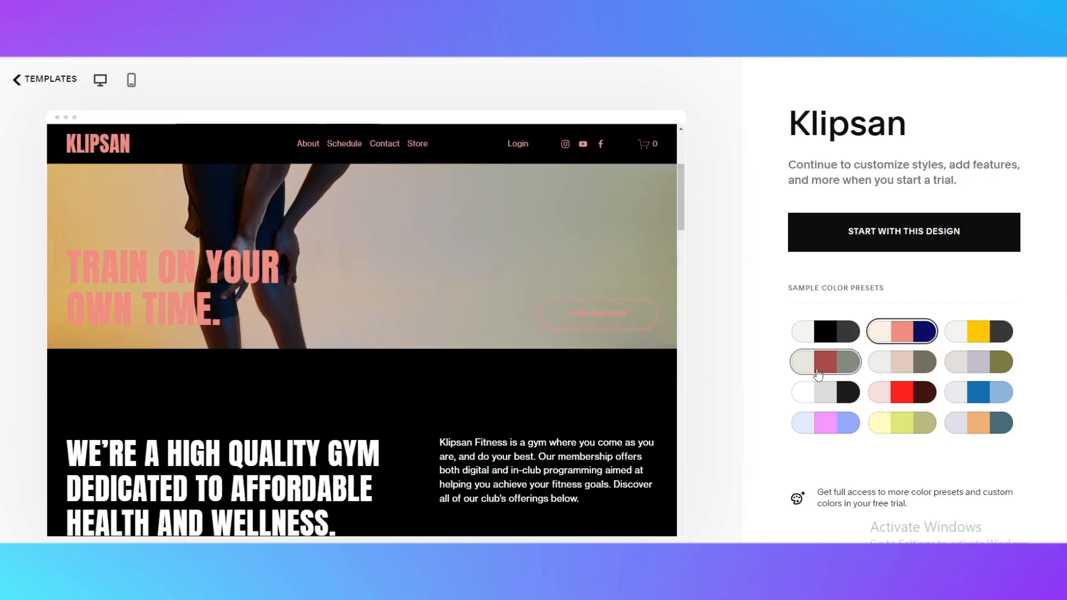
{"action": "scroll", "coordinate": [818, 367], "scroll_direction": "down", "scroll_amount": 3}
{"action": "left_click", "coordinate": [825, 282]}
{"action": "scroll", "coordinate": [542, 258], "scroll_direction": "down", "scroll_amount": 5}
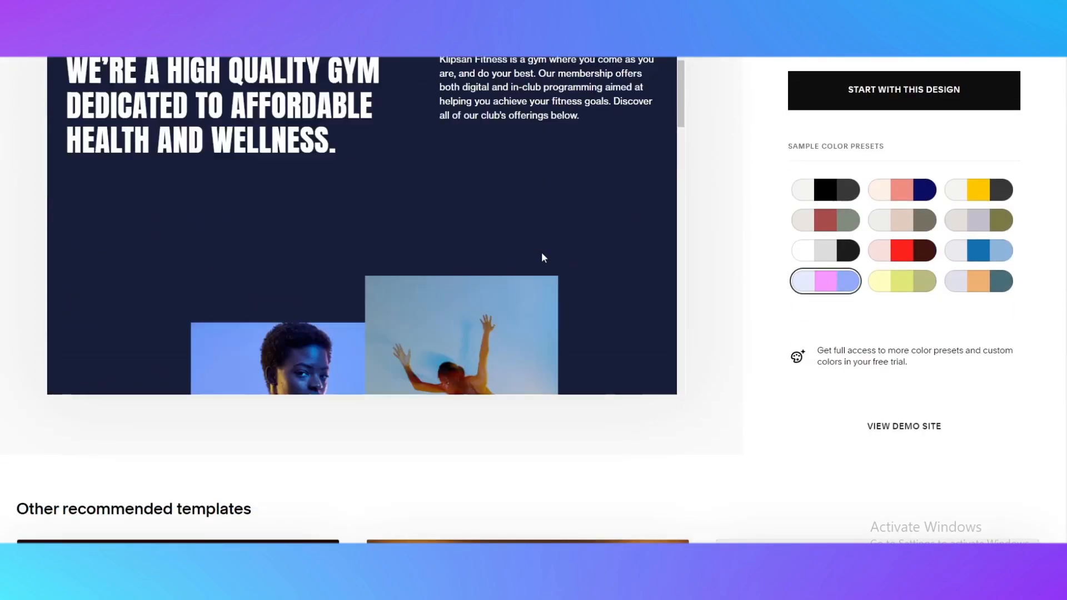
{"action": "left_click", "coordinate": [896, 280]}
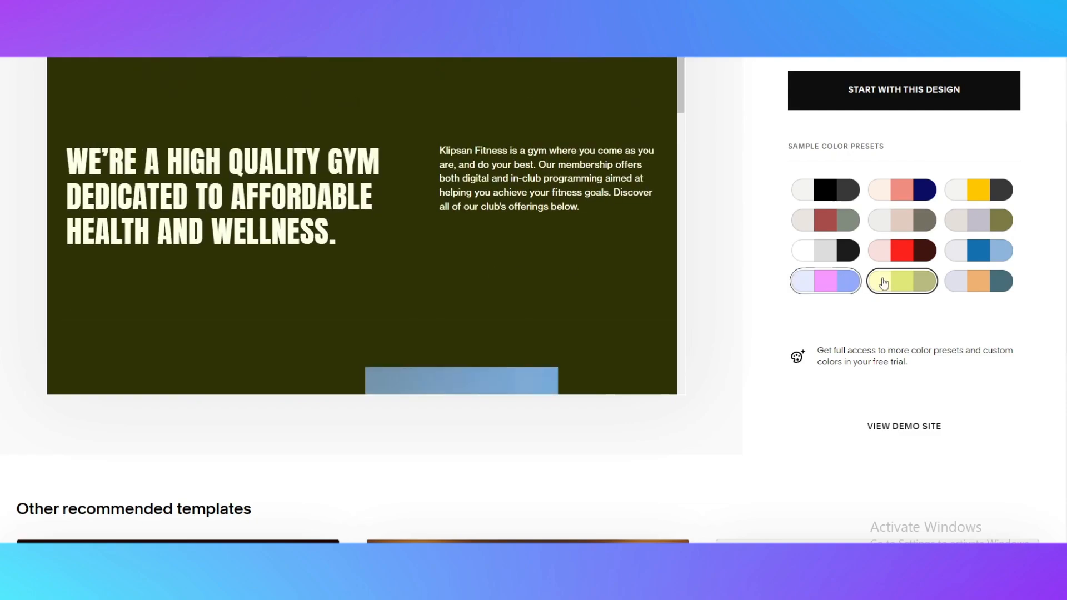
Switch the Klipsan preview to the white, yellow and dark grey sample color preset
{"action": "left_click", "coordinate": [956, 284]}
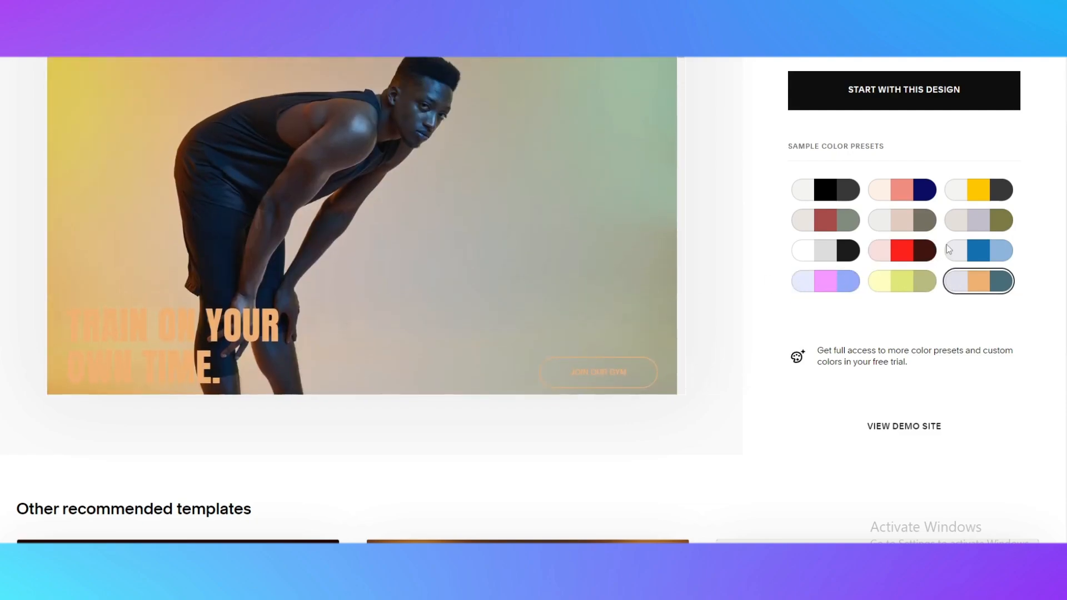
{"action": "left_click", "coordinate": [959, 251]}
{"action": "left_click", "coordinate": [994, 194]}
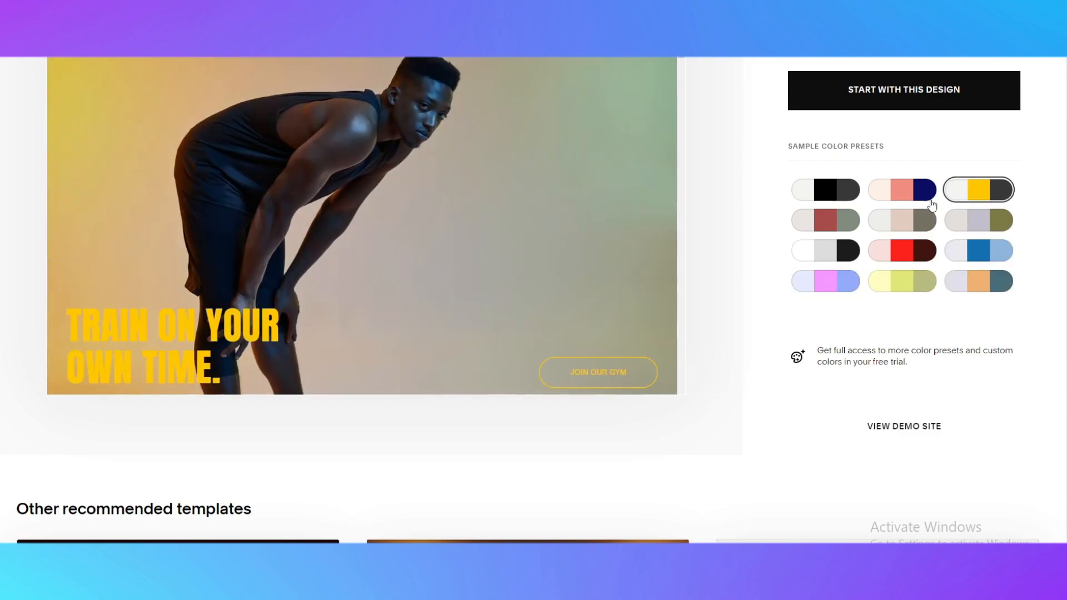
Start a new site with the Klipsan design using the selected color preset
{"action": "scroll", "coordinate": [606, 247], "scroll_direction": "down", "scroll_amount": 5}
{"action": "scroll", "coordinate": [571, 250], "scroll_direction": "down", "scroll_amount": 4}
{"action": "scroll", "coordinate": [572, 250], "scroll_direction": "up", "scroll_amount": 6}
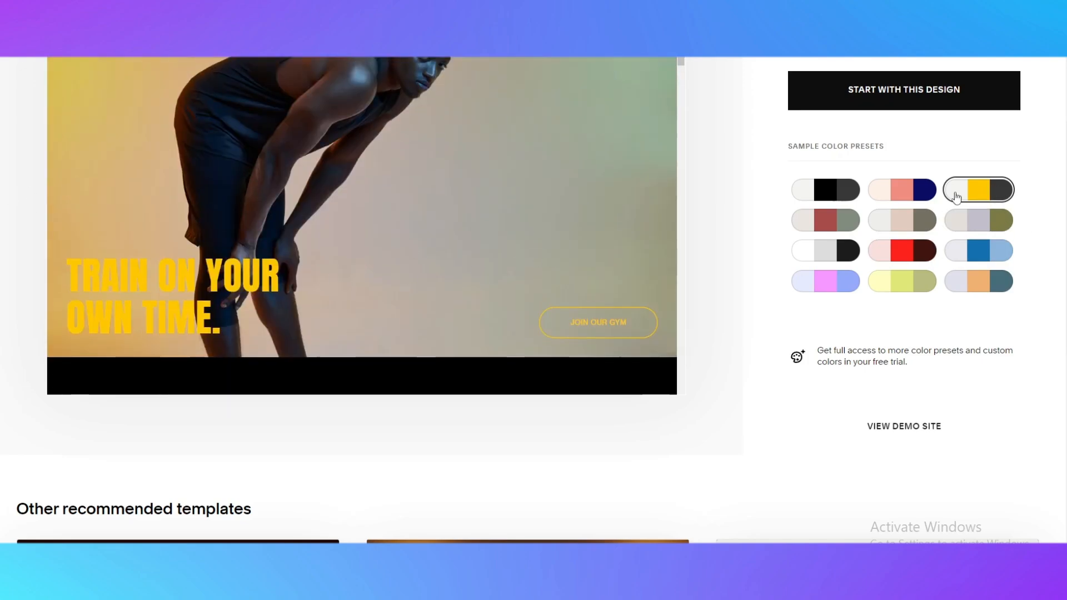
{"action": "scroll", "coordinate": [456, 232], "scroll_direction": "up", "scroll_amount": 1}
{"action": "scroll", "coordinate": [456, 228], "scroll_direction": "up", "scroll_amount": 3}
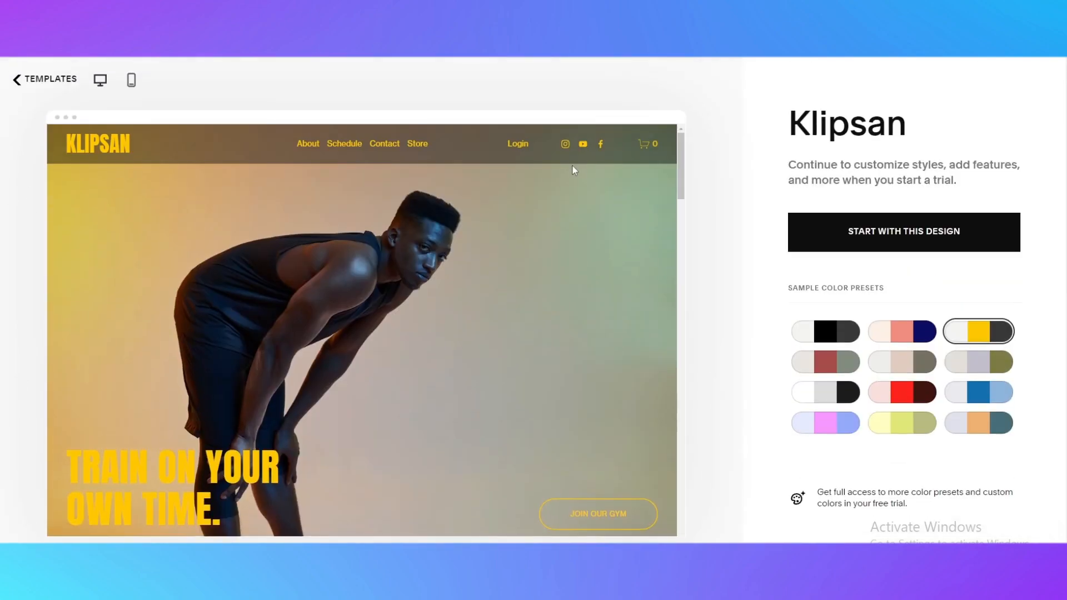
{"action": "left_click", "coordinate": [873, 240]}
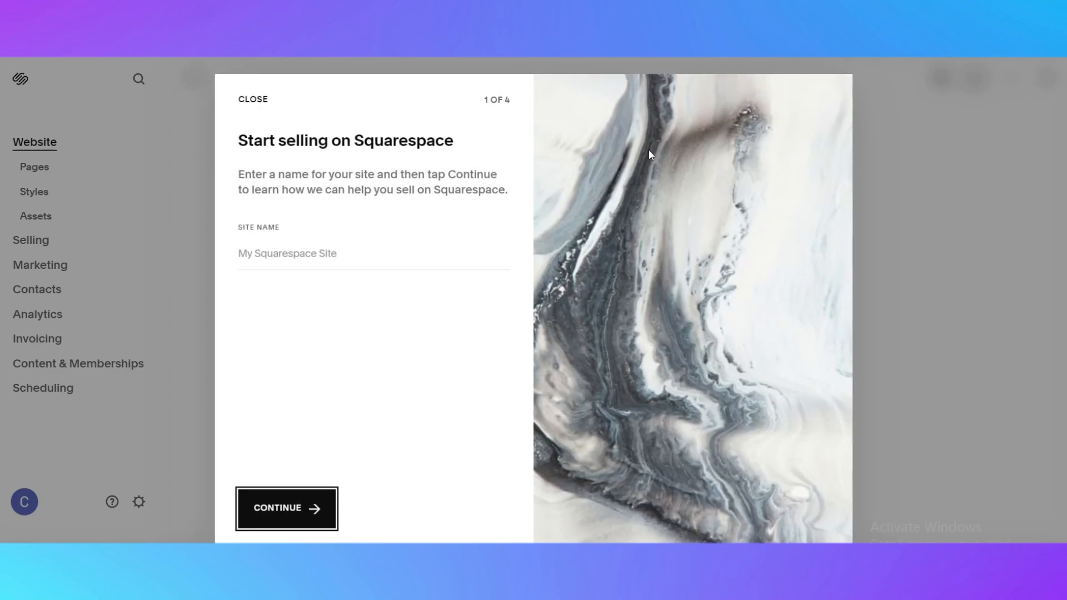
Name the site Online Fitness Store and continue
{"action": "left_click", "coordinate": [314, 255]}
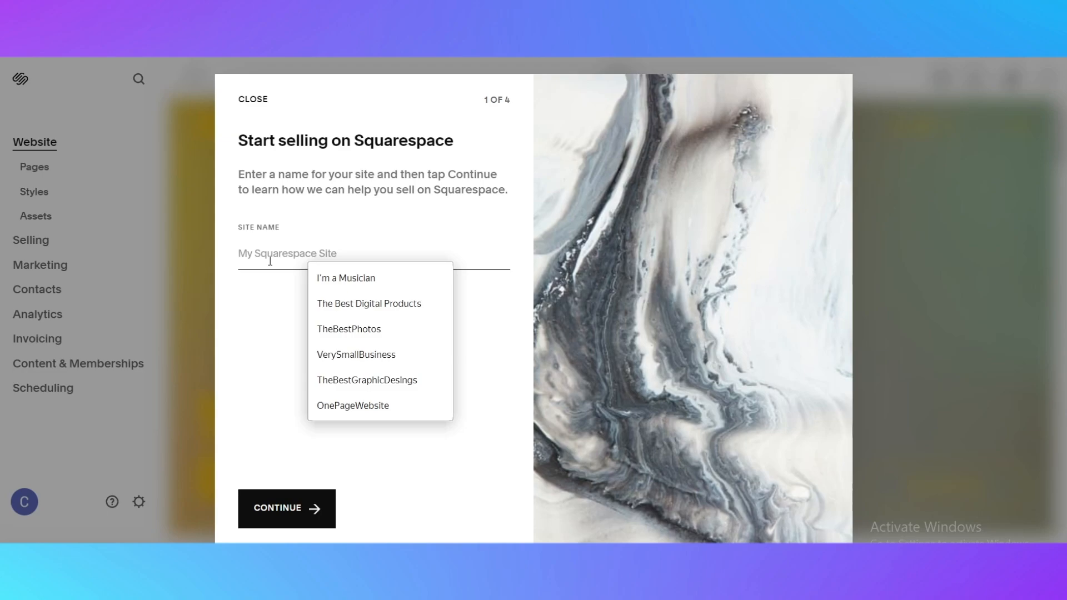
{"action": "type", "text": "On"}
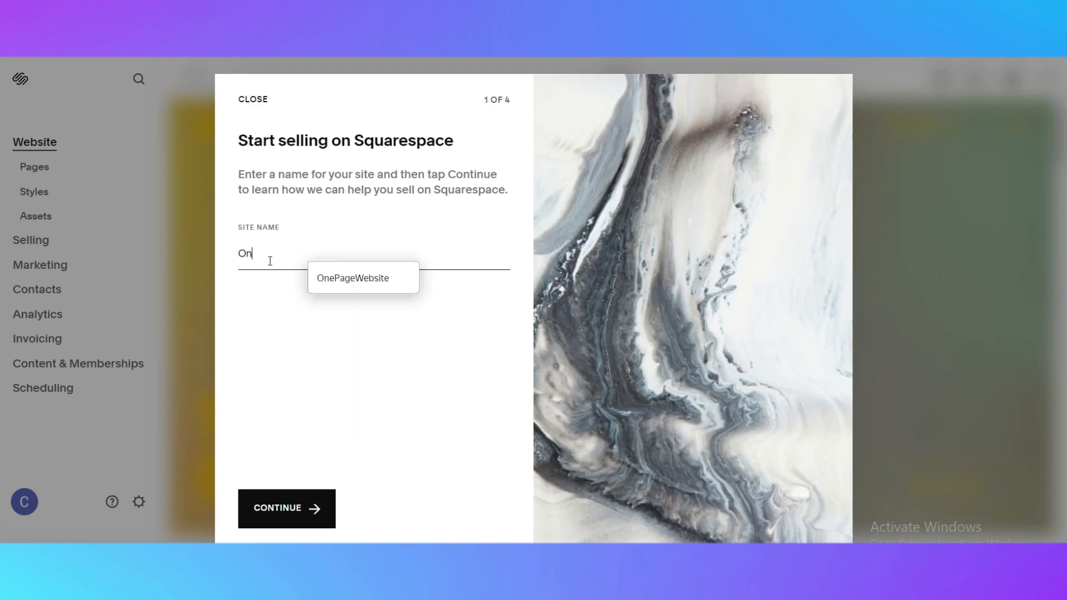
{"action": "type", "text": "line Fitnes S"}
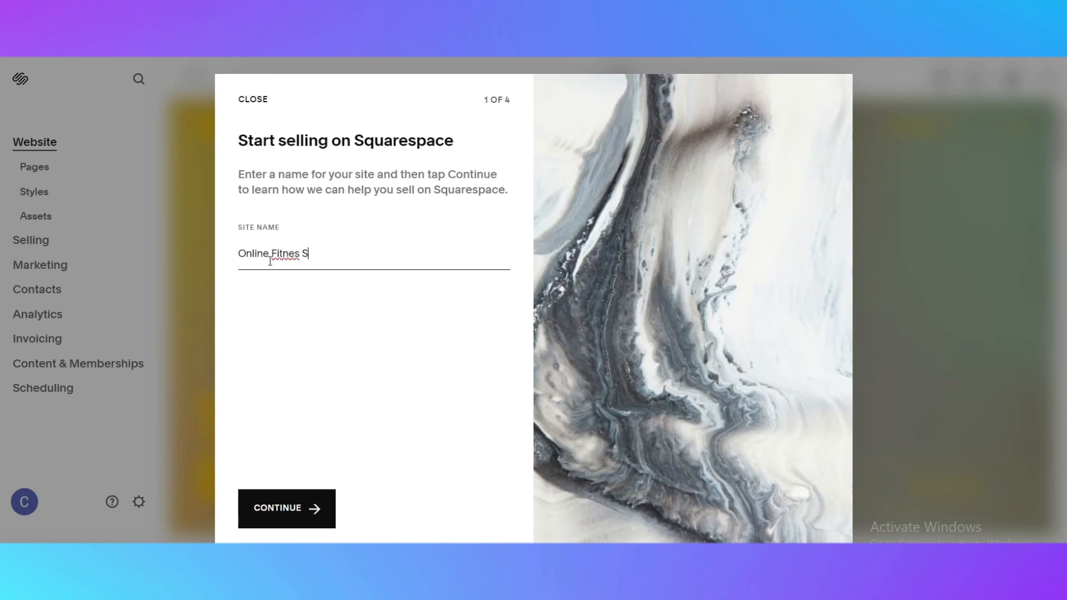
{"action": "key", "text": "BackSpace"}
{"action": "key", "text": "BackSpace"}
{"action": "type", "text": "s s"}
{"action": "key", "text": "BackSpace"}
{"action": "type", "text": "S"}
{"action": "key", "text": "Return"}
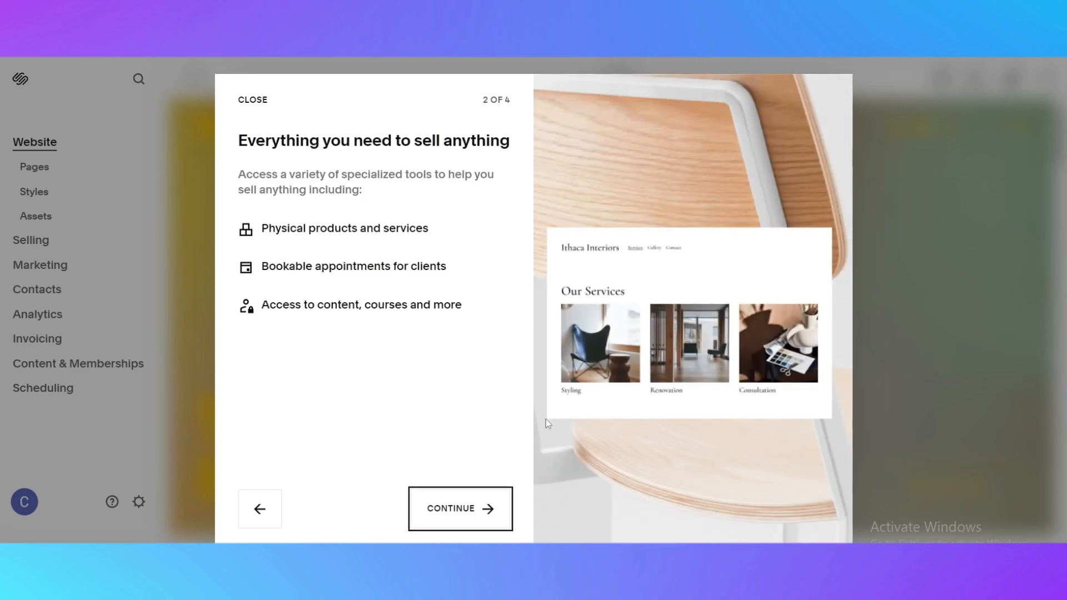
Step through the selling introduction screens and close them
{"action": "left_click", "coordinate": [475, 510]}
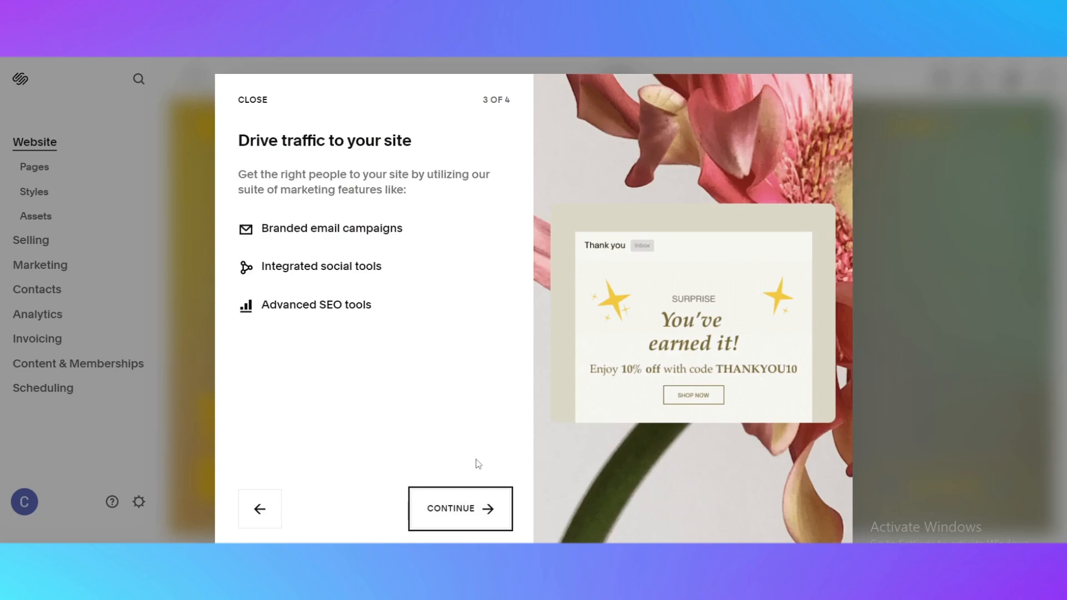
{"action": "left_click", "coordinate": [476, 507]}
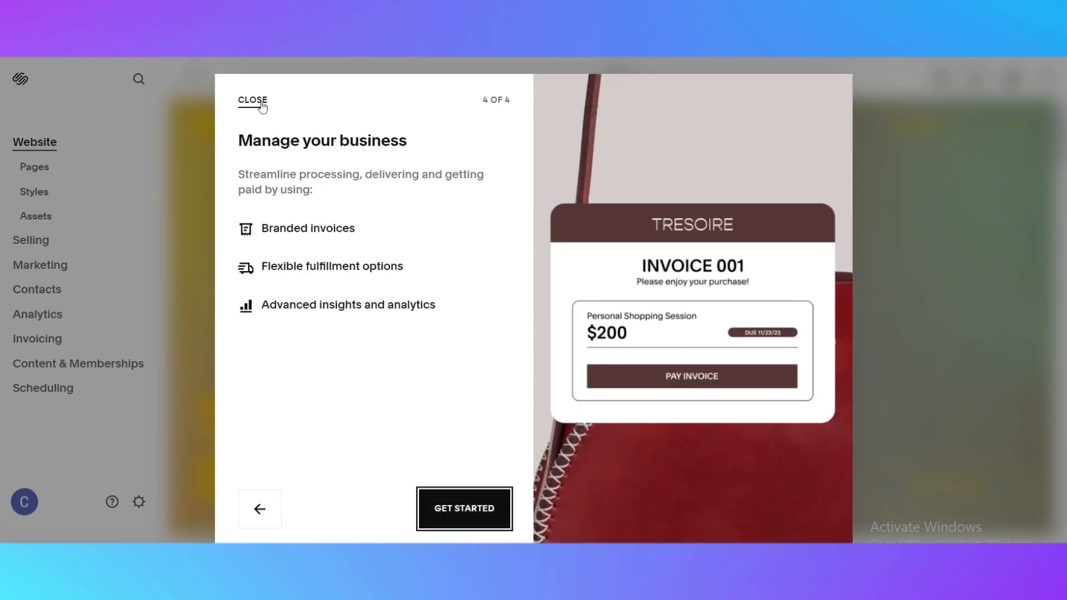
{"action": "left_click", "coordinate": [267, 108]}
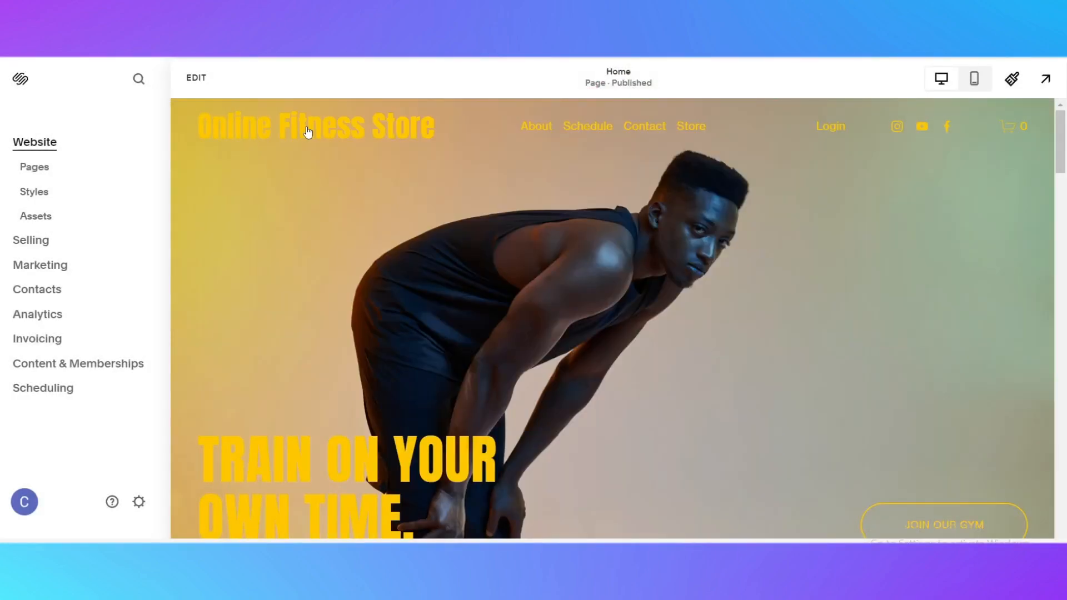
Browse the new site's home page and its list of pages
{"action": "left_click", "coordinate": [337, 241]}
{"action": "scroll", "coordinate": [751, 155], "scroll_direction": "down", "scroll_amount": 3}
{"action": "scroll", "coordinate": [712, 261], "scroll_direction": "up", "scroll_amount": 3}
{"action": "scroll", "coordinate": [538, 277], "scroll_direction": "down", "scroll_amount": 8}
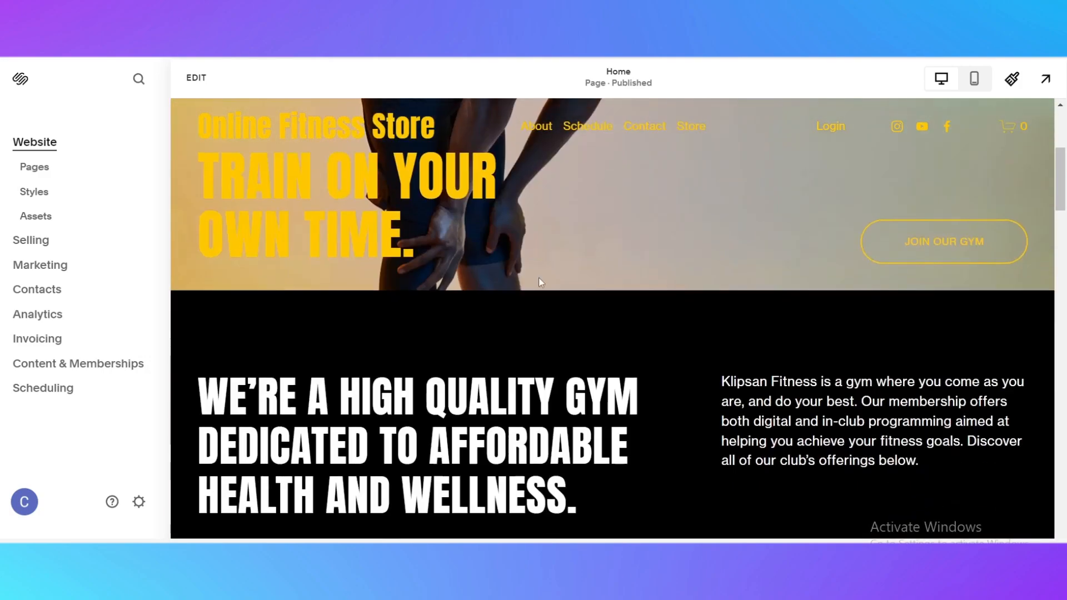
{"action": "scroll", "coordinate": [671, 265], "scroll_direction": "down", "scroll_amount": 2}
{"action": "scroll", "coordinate": [672, 267], "scroll_direction": "up", "scroll_amount": 10}
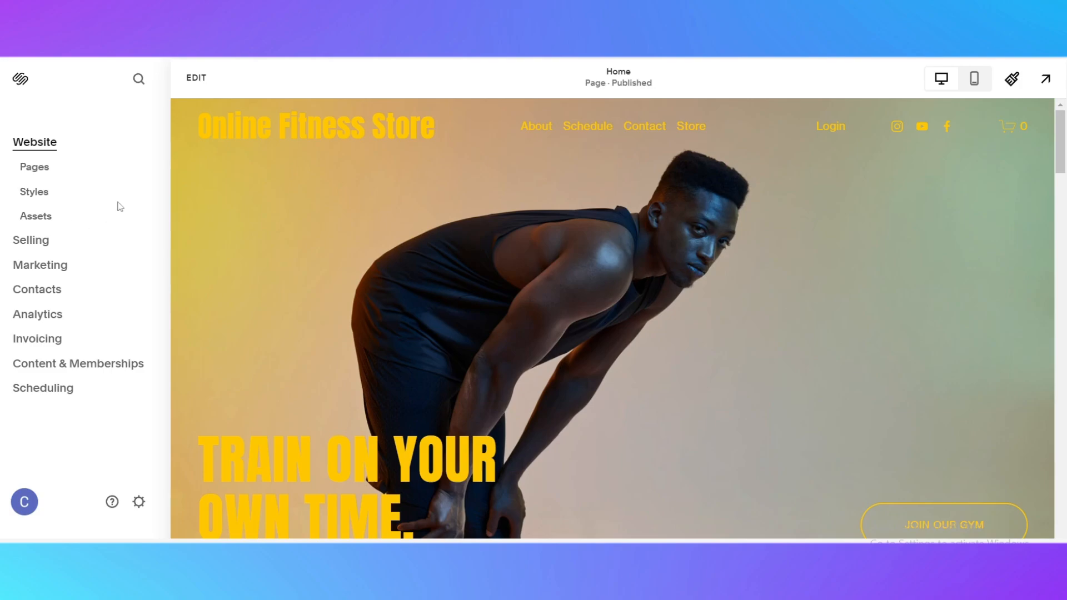
{"action": "left_click", "coordinate": [42, 176]}
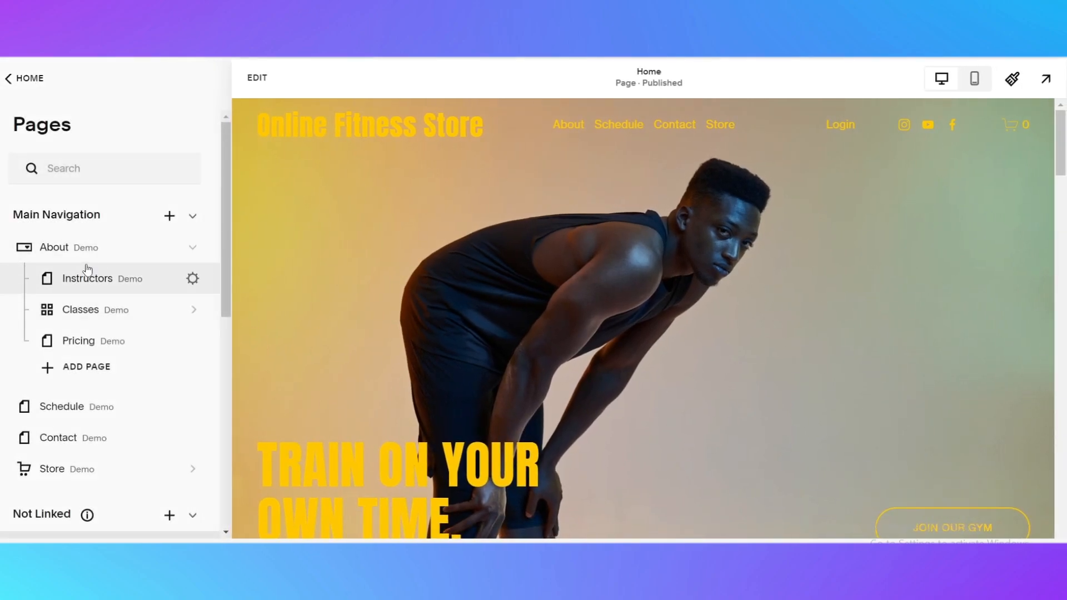
{"action": "scroll", "coordinate": [53, 255], "scroll_direction": "down", "scroll_amount": 3}
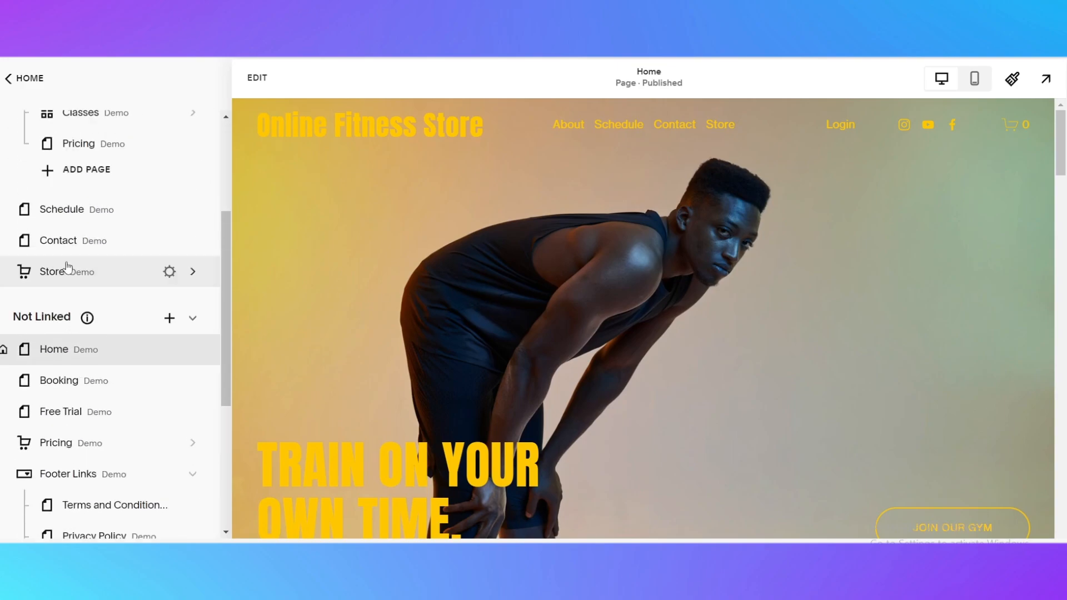
{"action": "scroll", "coordinate": [88, 304], "scroll_direction": "up", "scroll_amount": 2}
{"action": "scroll", "coordinate": [72, 231], "scroll_direction": "up", "scroll_amount": 2}
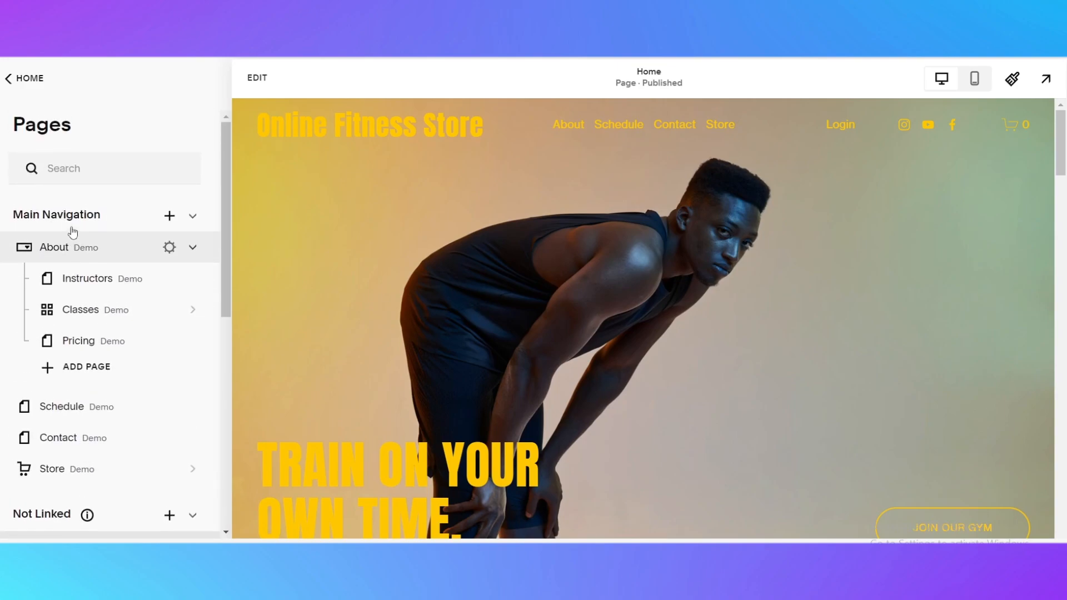
{"action": "left_click", "coordinate": [28, 78]}
Open the site's font packs in Site Styles and apply the Gopher pack
{"action": "left_click", "coordinate": [42, 193]}
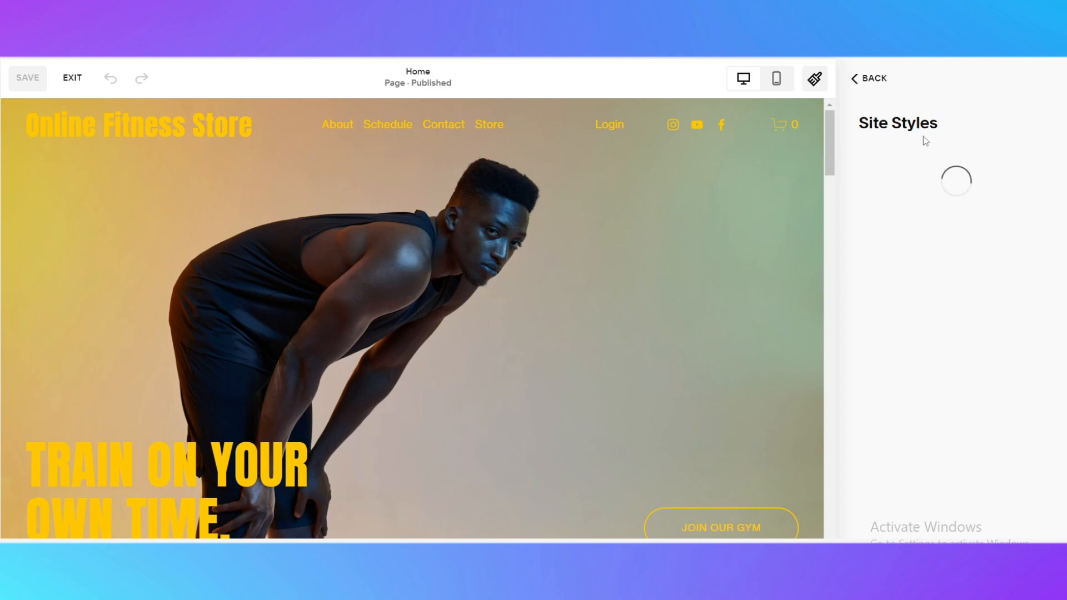
{"action": "scroll", "coordinate": [516, 233], "scroll_direction": "down", "scroll_amount": 2}
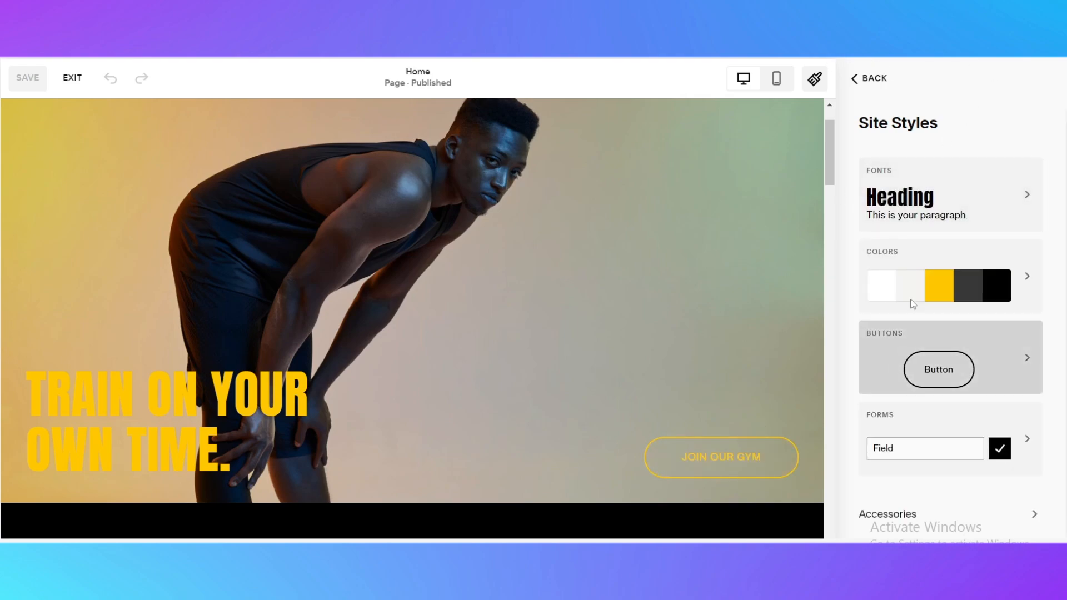
{"action": "scroll", "coordinate": [778, 422], "scroll_direction": "up", "scroll_amount": 2}
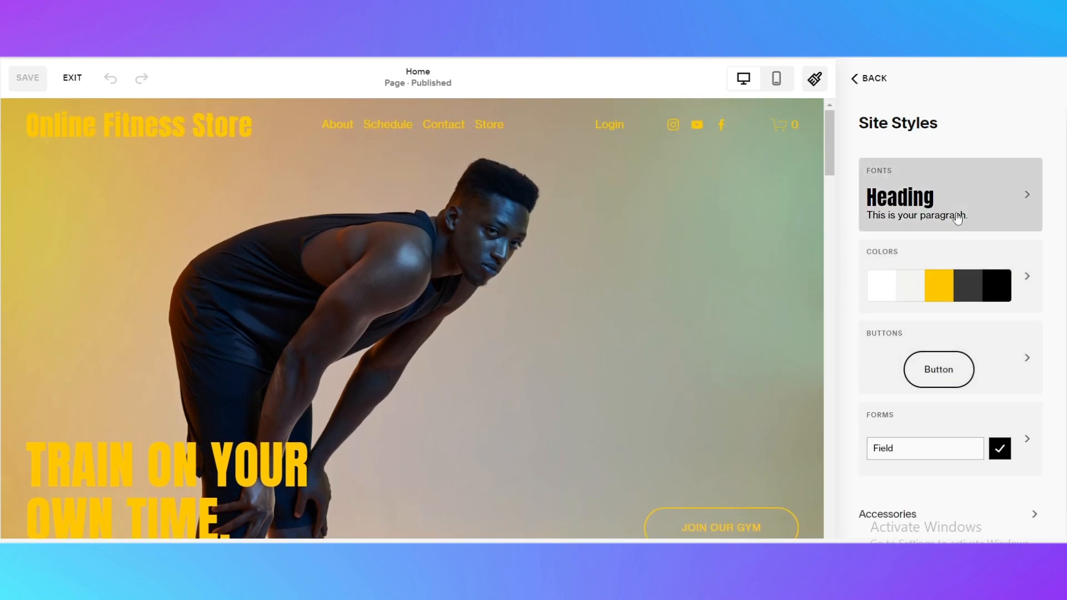
{"action": "left_click", "coordinate": [906, 214]}
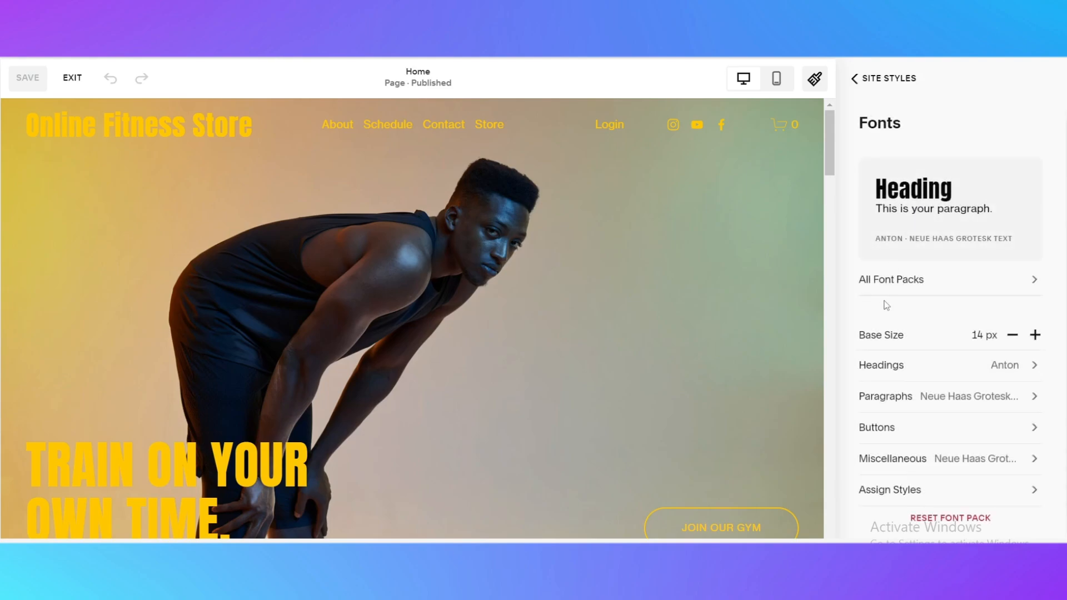
{"action": "left_click", "coordinate": [1029, 283]}
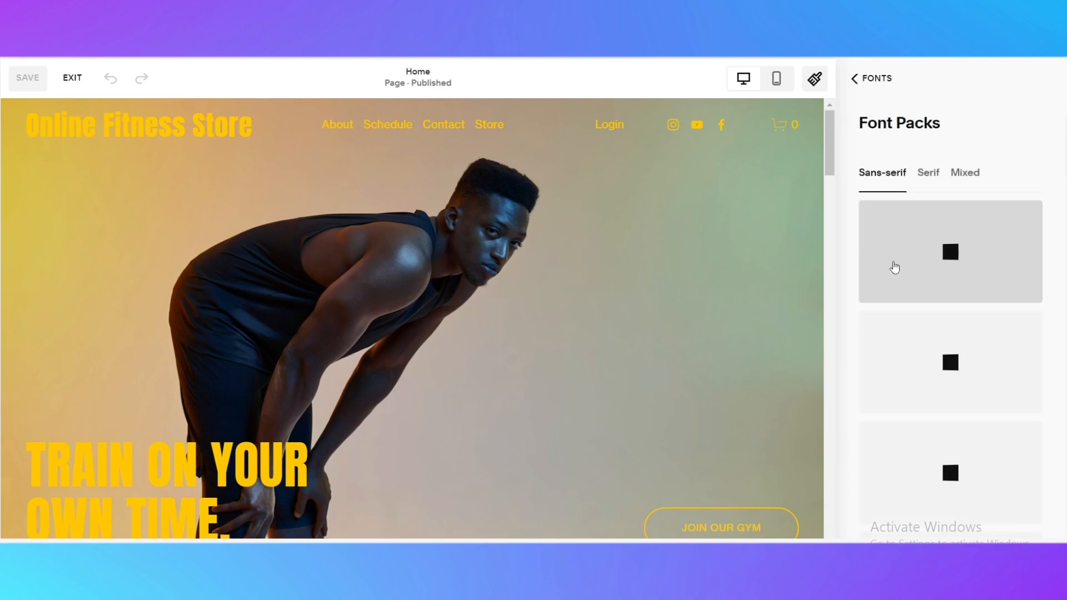
{"action": "left_click", "coordinate": [927, 398]}
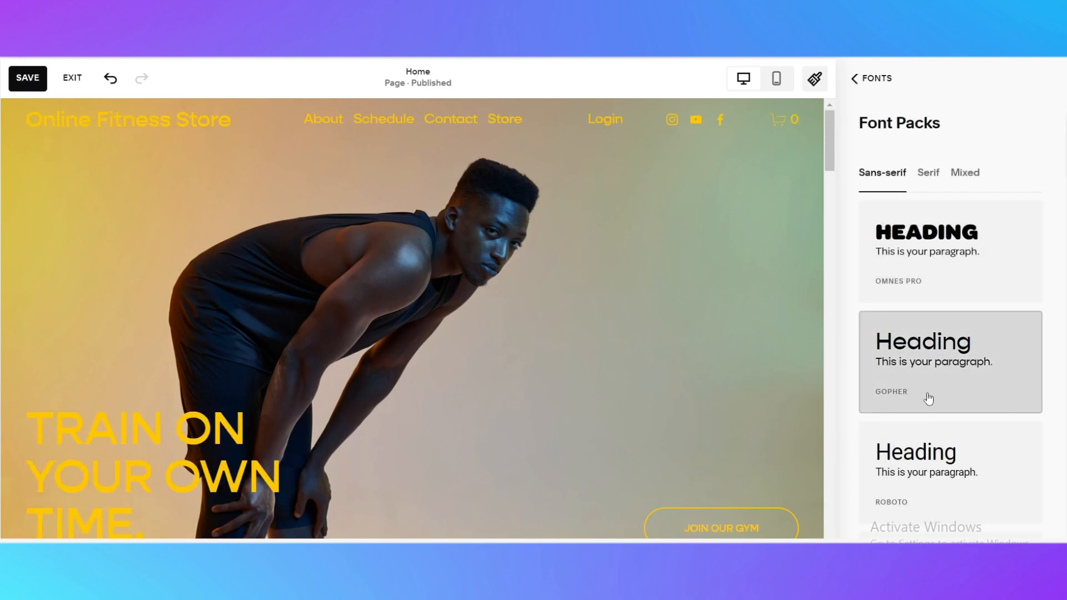
Apply the Cheee · Syne font pack and review it on the page
{"action": "scroll", "coordinate": [433, 370], "scroll_direction": "down", "scroll_amount": 3}
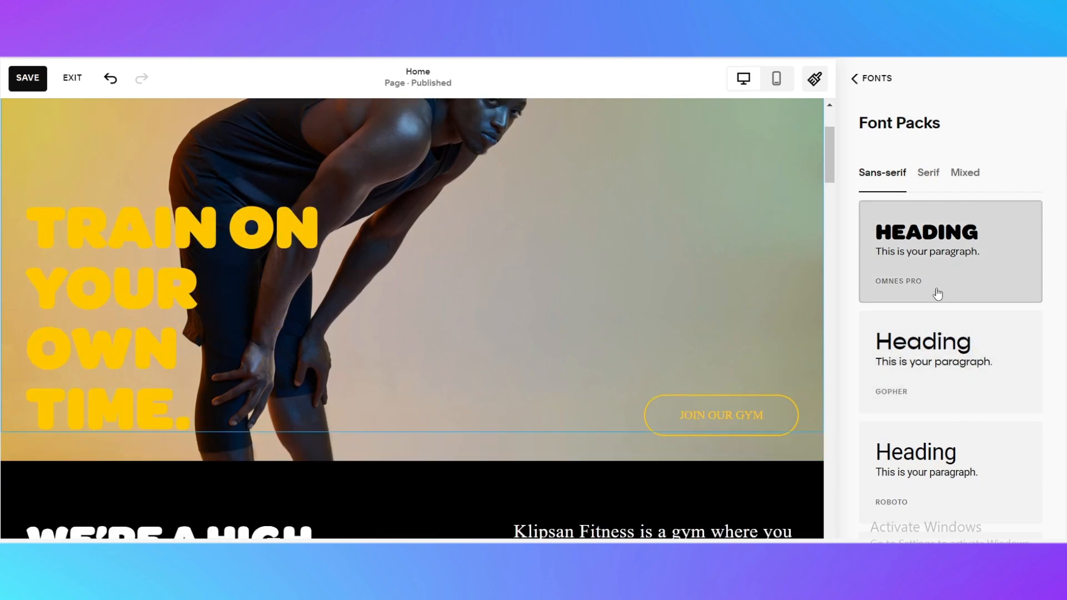
{"action": "scroll", "coordinate": [930, 311], "scroll_direction": "down", "scroll_amount": 3}
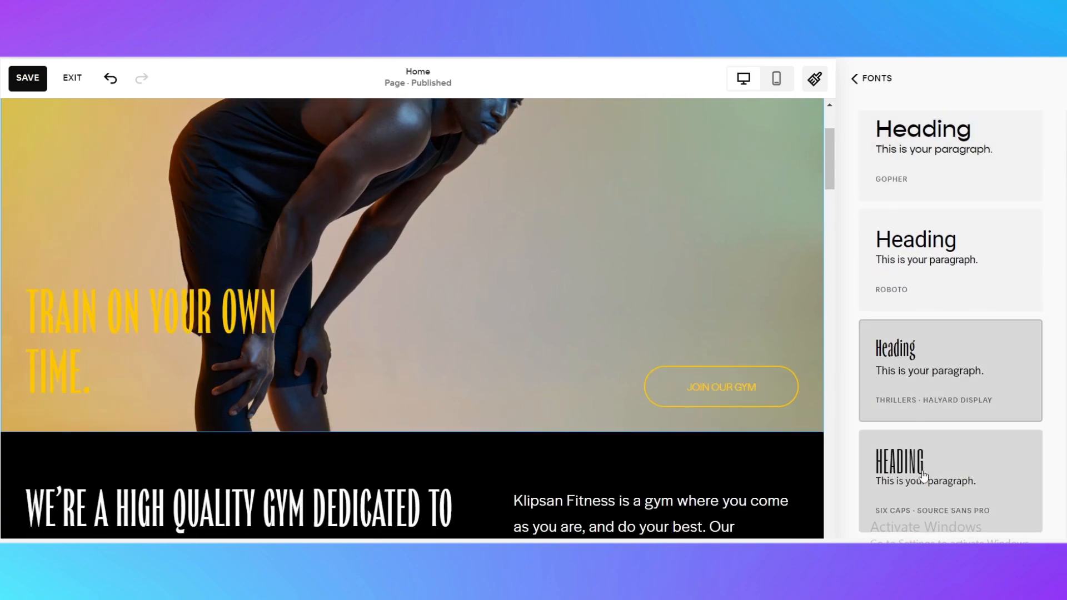
{"action": "scroll", "coordinate": [950, 441], "scroll_direction": "down", "scroll_amount": 2}
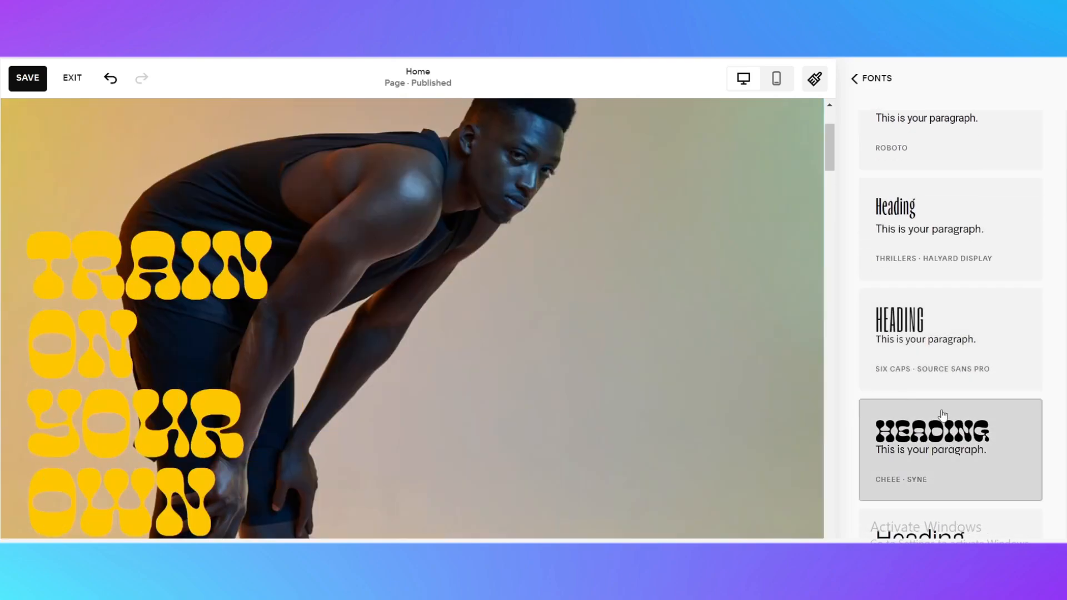
{"action": "left_click", "coordinate": [931, 416]}
{"action": "scroll", "coordinate": [929, 417], "scroll_direction": "down", "scroll_amount": 3}
{"action": "scroll", "coordinate": [492, 373], "scroll_direction": "up", "scroll_amount": 3}
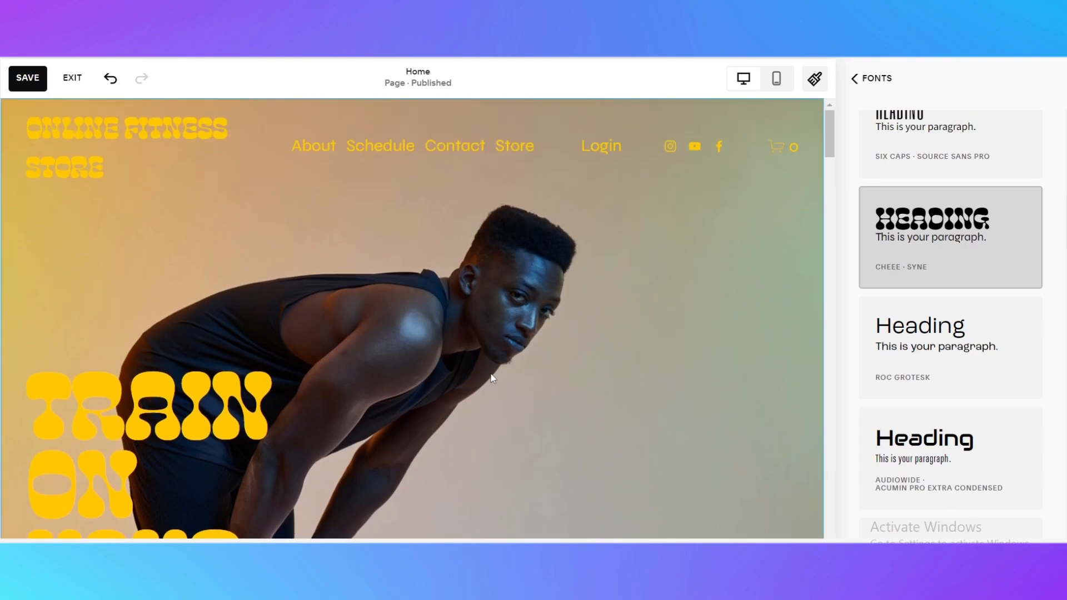
{"action": "scroll", "coordinate": [492, 377], "scroll_direction": "down", "scroll_amount": 8}
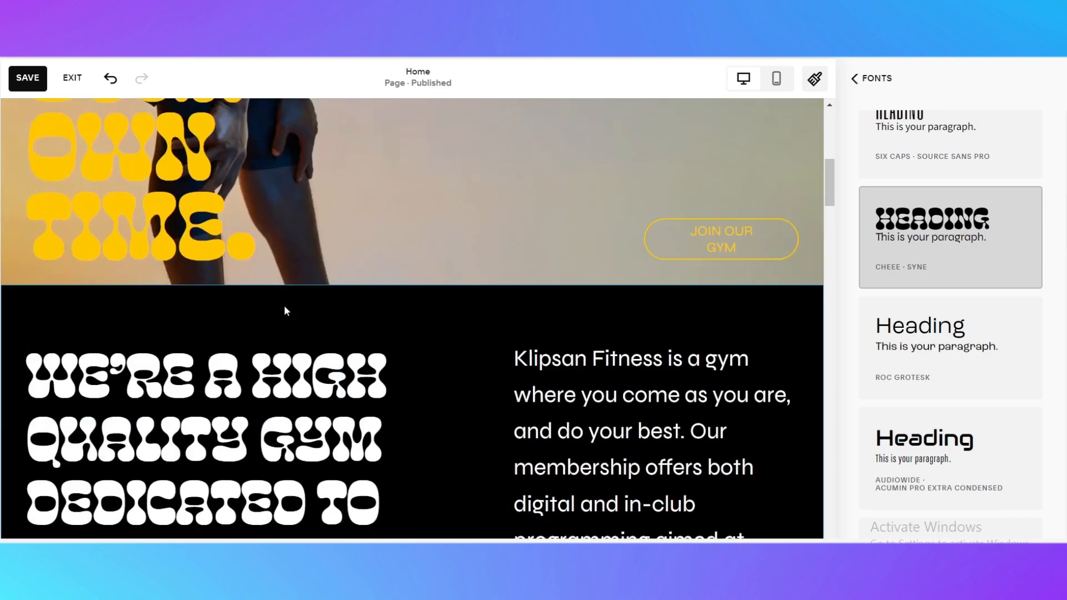
{"action": "scroll", "coordinate": [76, 366], "scroll_direction": "down", "scroll_amount": 5}
{"action": "scroll", "coordinate": [76, 367], "scroll_direction": "up", "scroll_amount": 3}
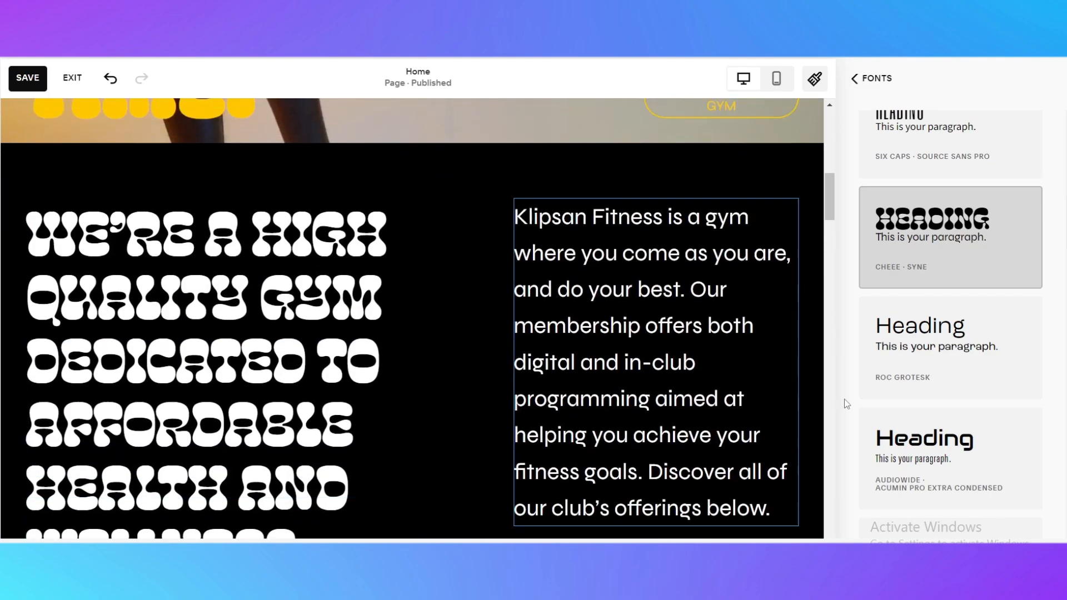
{"action": "scroll", "coordinate": [948, 422], "scroll_direction": "down", "scroll_amount": 2}
Apply the Audiowide · Acumin Pro Extra Condensed font pack and return to Site Styles
{"action": "left_click", "coordinate": [953, 352]}
{"action": "scroll", "coordinate": [459, 331], "scroll_direction": "up", "scroll_amount": 10}
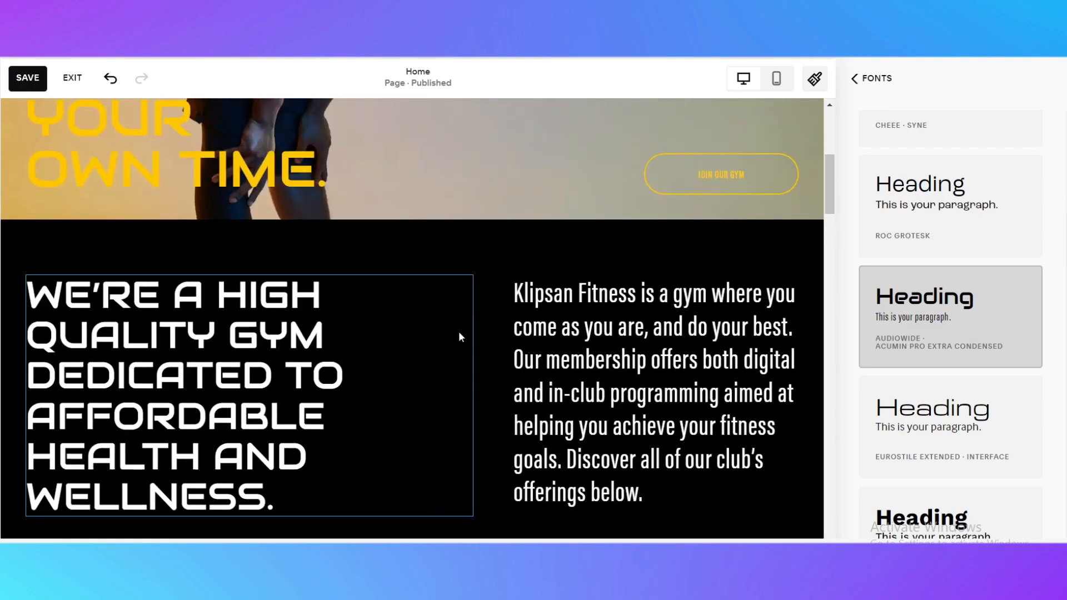
{"action": "scroll", "coordinate": [210, 374], "scroll_direction": "down", "scroll_amount": 2}
{"action": "scroll", "coordinate": [421, 382], "scroll_direction": "up", "scroll_amount": 3}
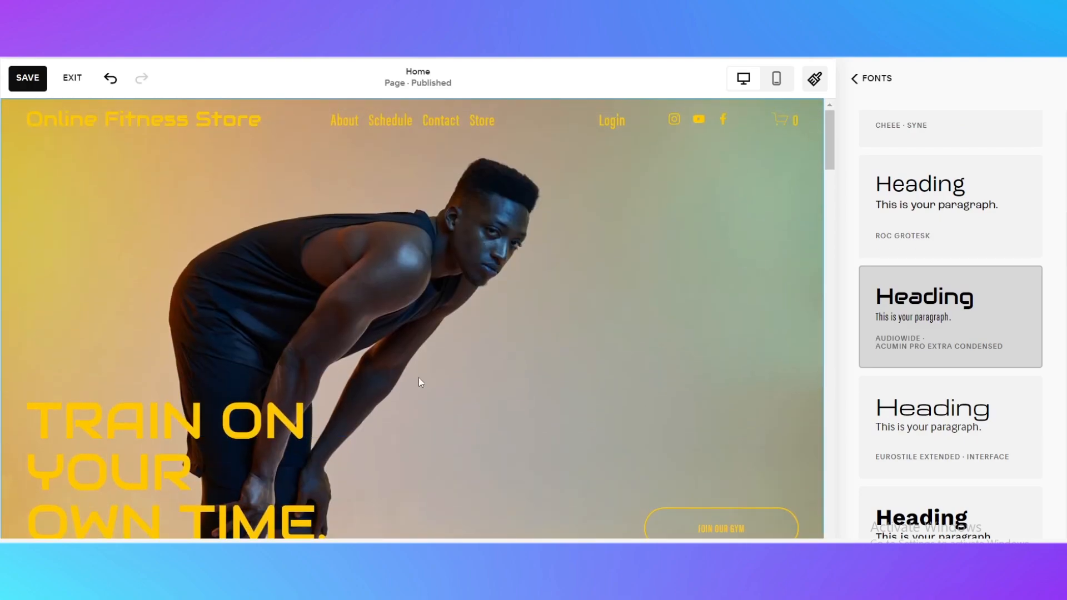
{"action": "left_click", "coordinate": [865, 75]}
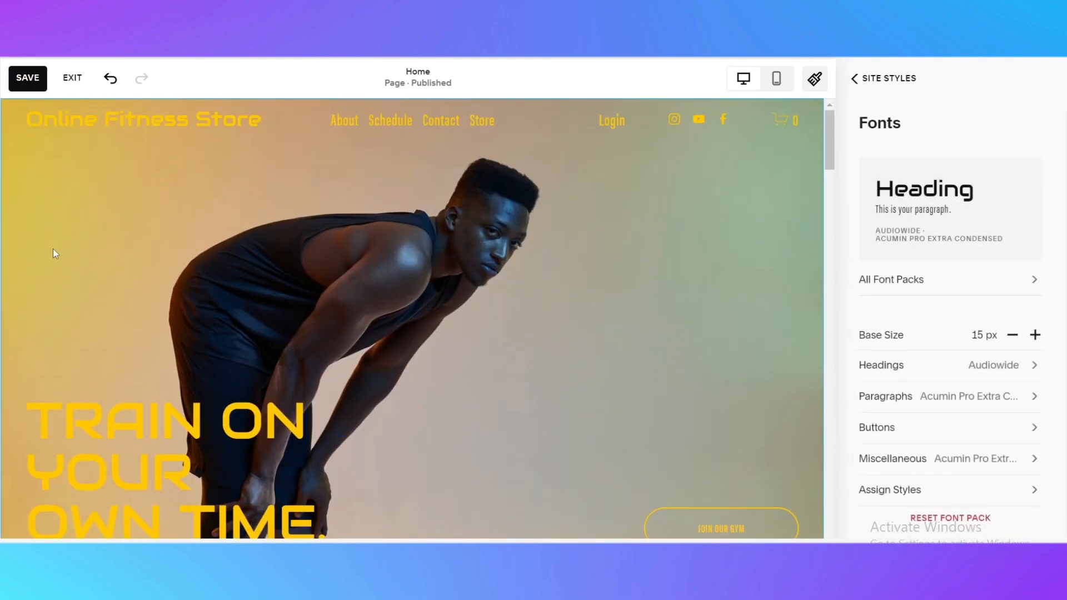
{"action": "scroll", "coordinate": [601, 410], "scroll_direction": "down", "scroll_amount": 5}
{"action": "scroll", "coordinate": [601, 410], "scroll_direction": "down", "scroll_amount": 15}
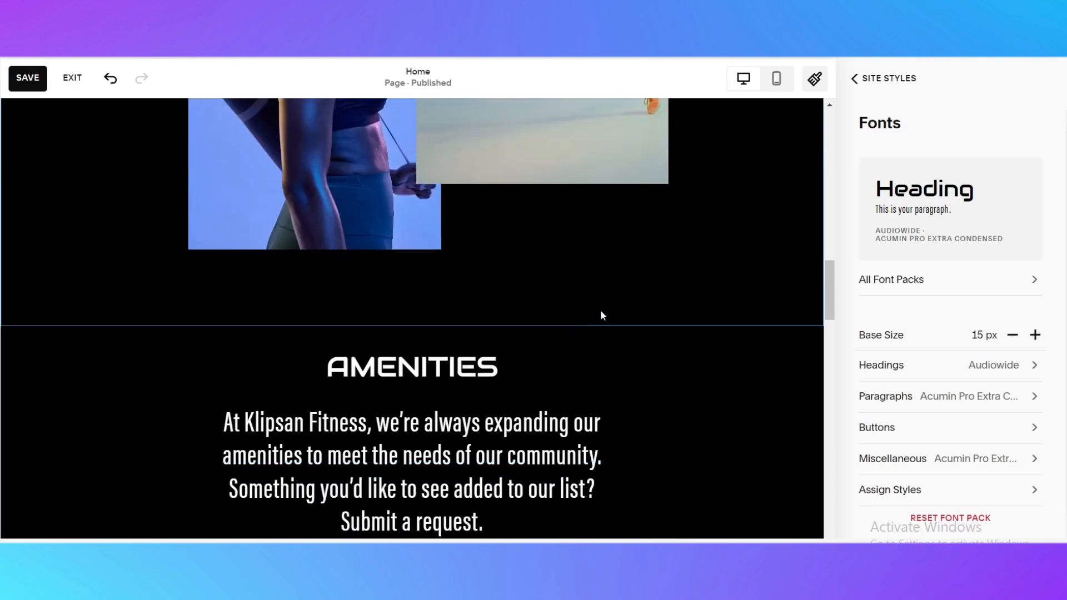
{"action": "scroll", "coordinate": [493, 299], "scroll_direction": "up", "scroll_amount": 12}
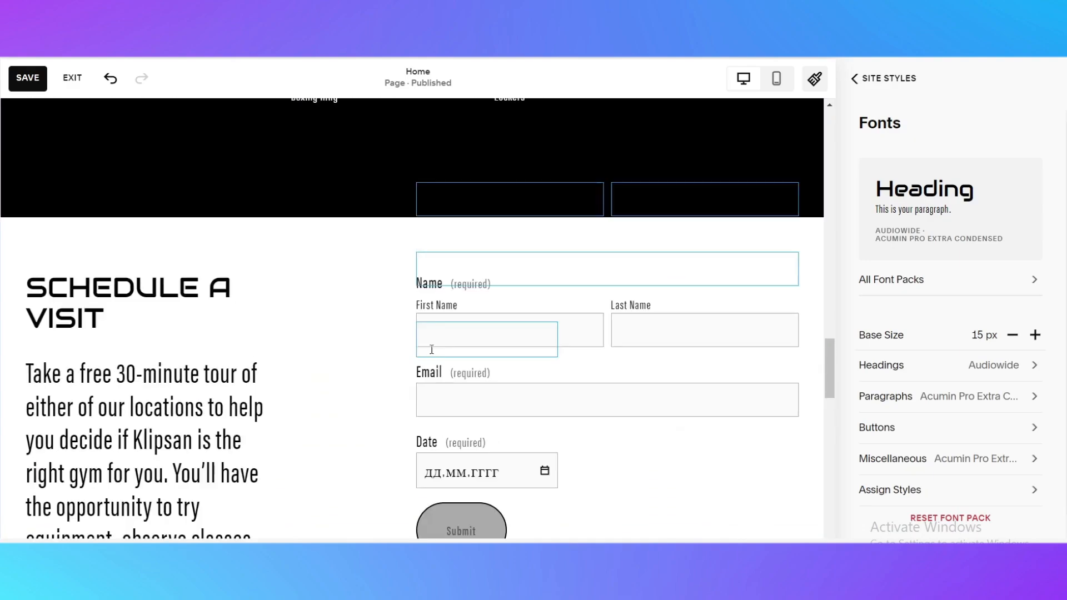
{"action": "left_click", "coordinate": [870, 77]}
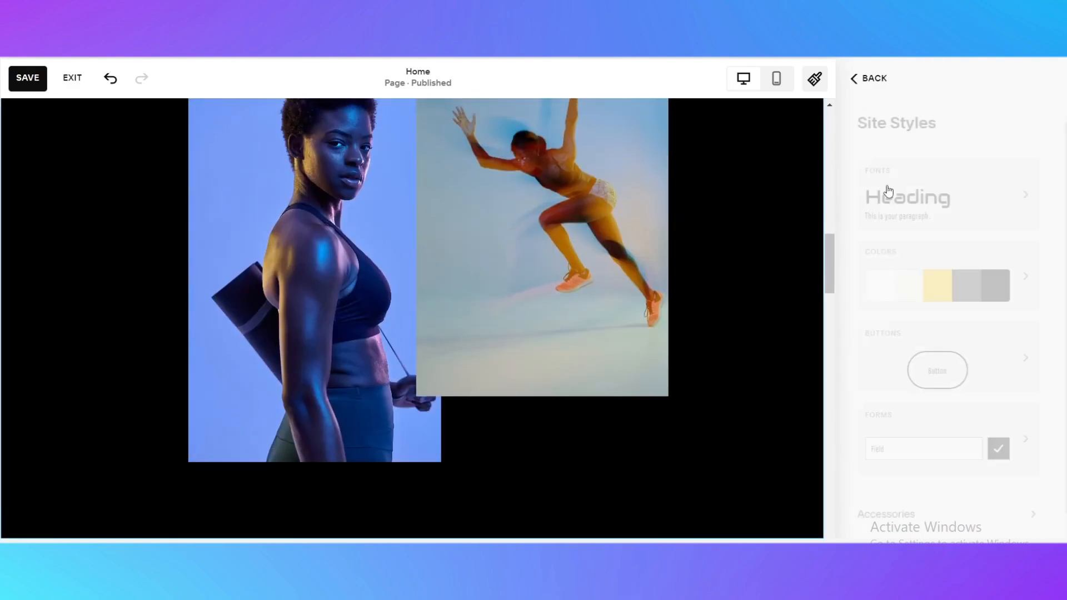
Save the site style changes and exit the page editor
{"action": "left_click", "coordinate": [25, 78]}
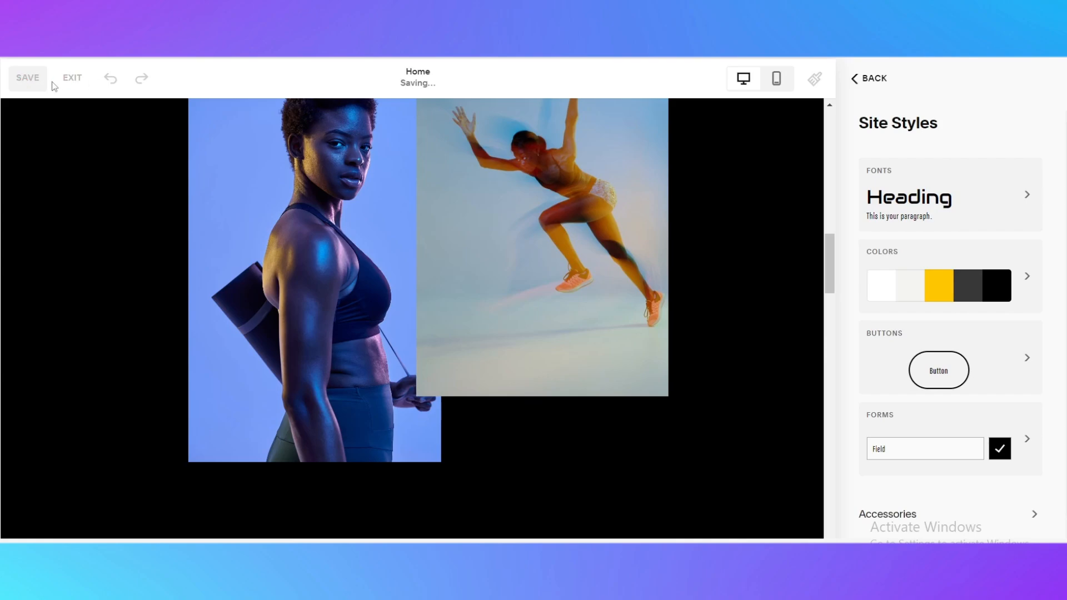
{"action": "left_click", "coordinate": [72, 84]}
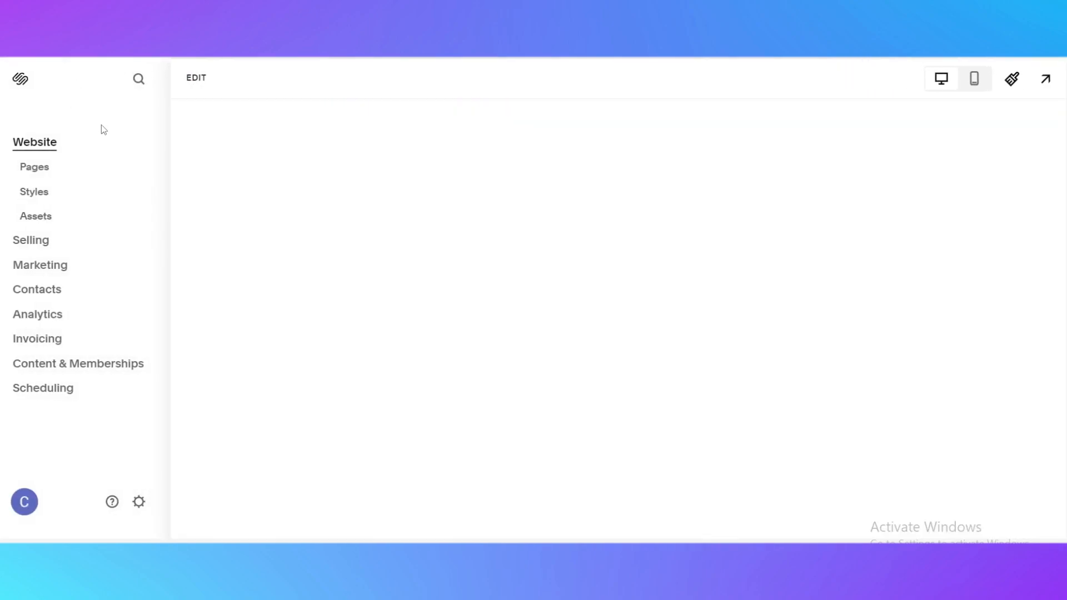
{"action": "scroll", "coordinate": [514, 312], "scroll_direction": "down", "scroll_amount": 5}
{"action": "scroll", "coordinate": [226, 239], "scroll_direction": "up", "scroll_amount": 2}
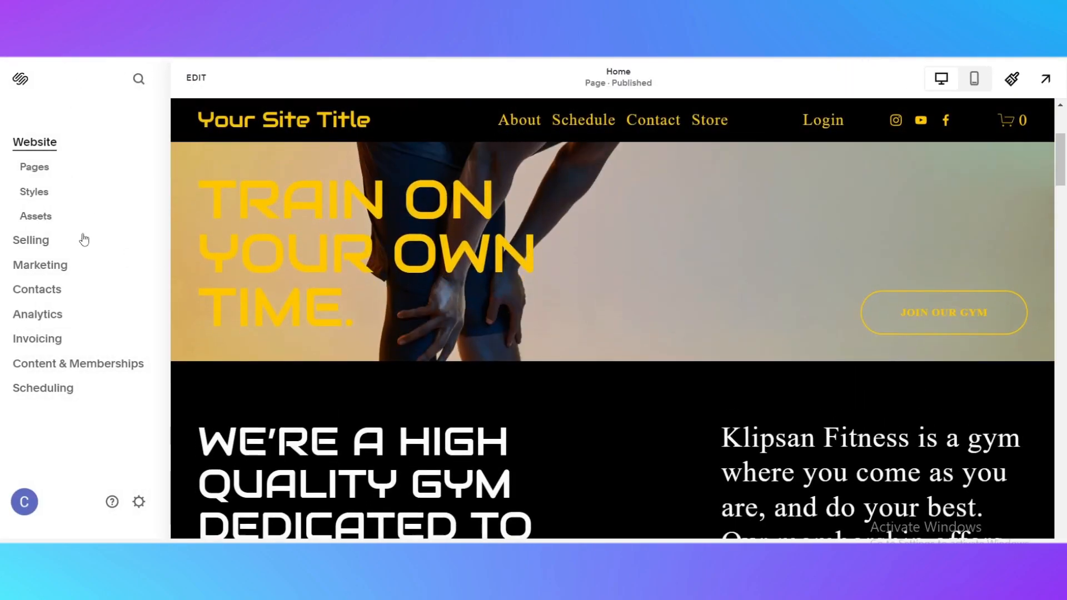
Browse the Asset Library and the Selling area's Products, Orders and Discounts pages
{"action": "left_click", "coordinate": [34, 217]}
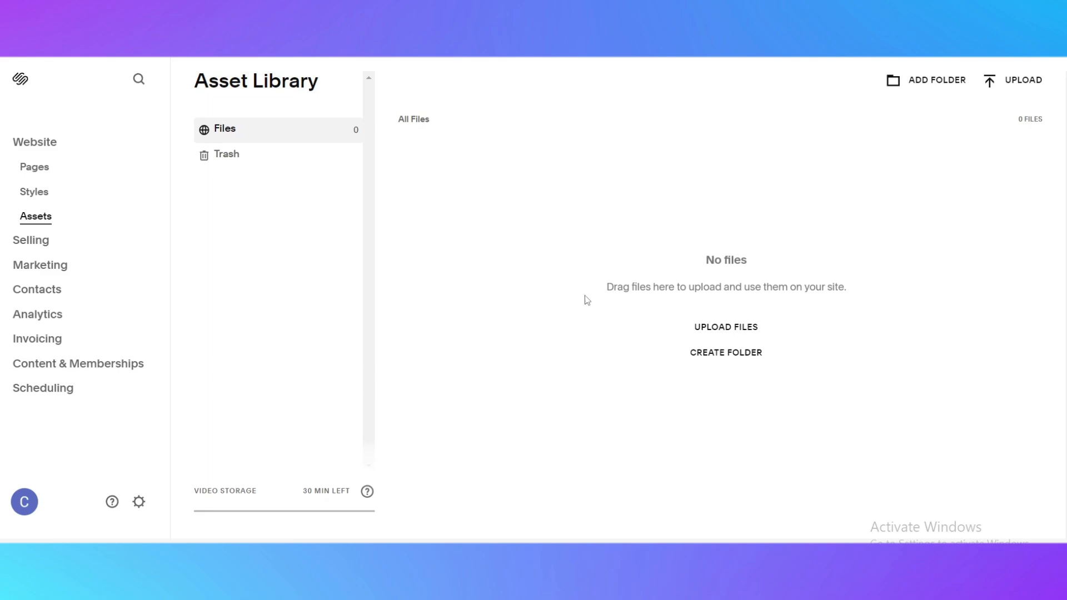
{"action": "left_click", "coordinate": [29, 241]}
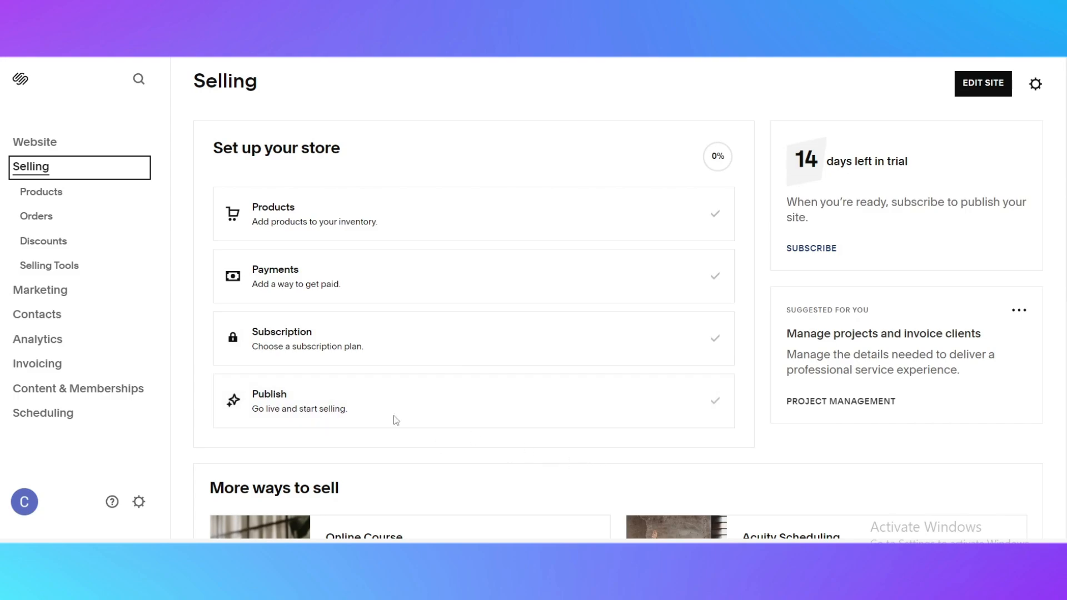
{"action": "left_click", "coordinate": [40, 196]}
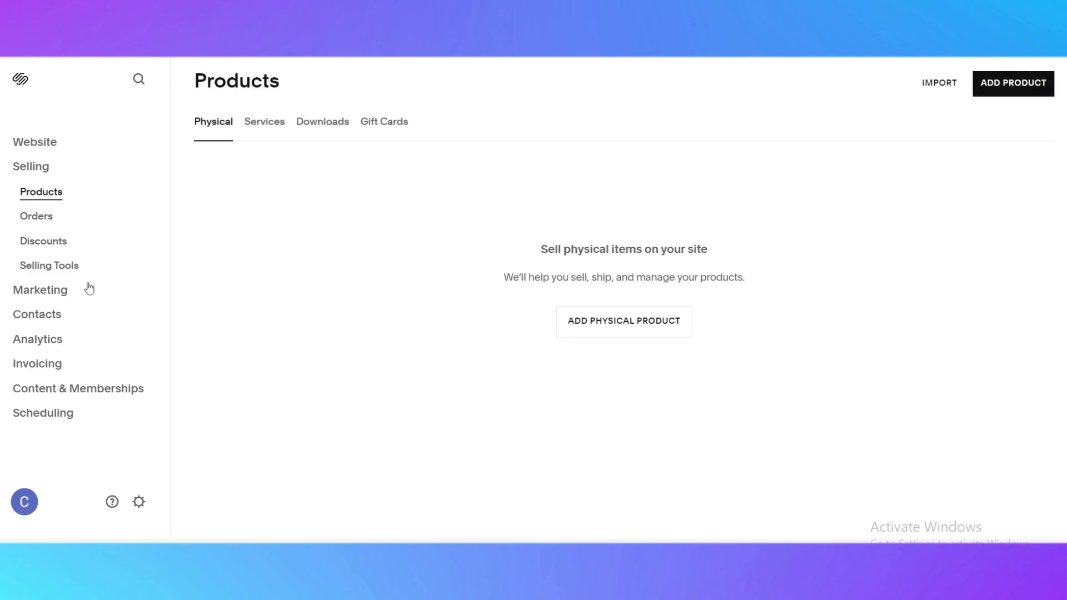
{"action": "left_click", "coordinate": [52, 218]}
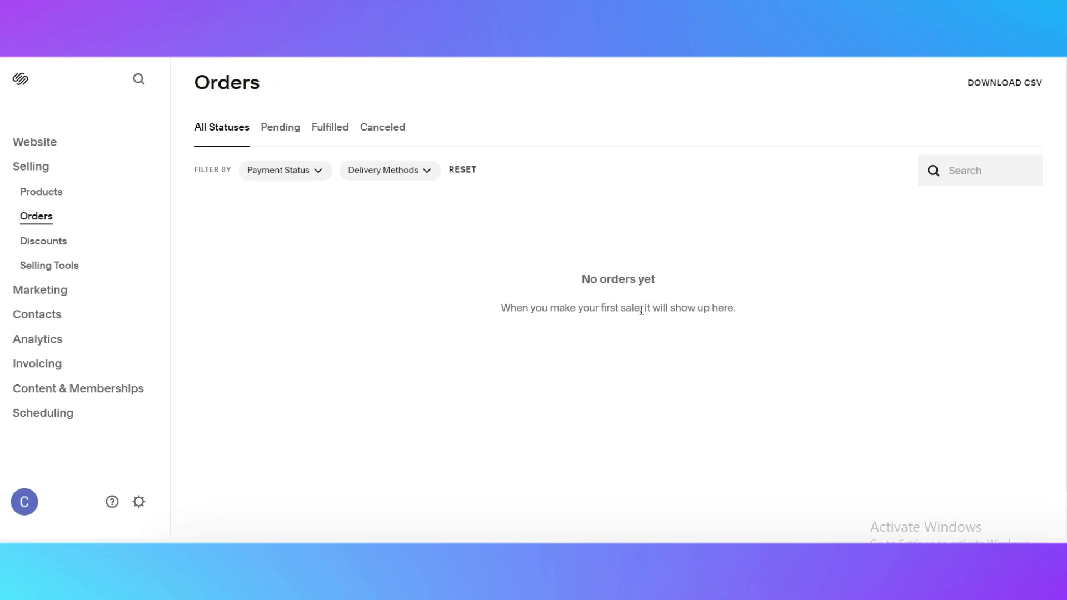
{"action": "left_click", "coordinate": [63, 243]}
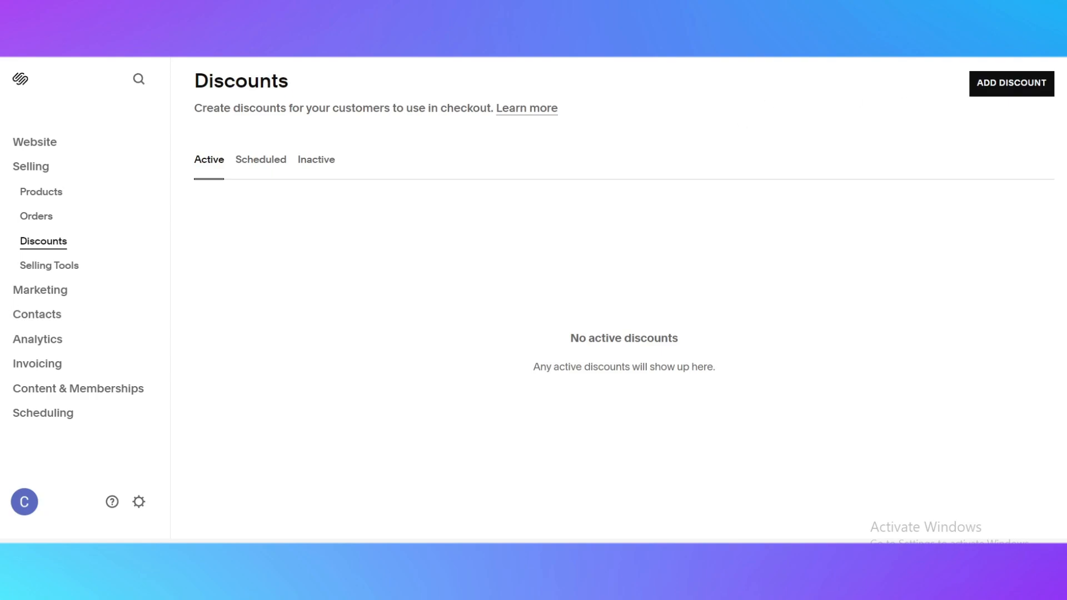
Open Selling Tools and look over the available ways to sell
{"action": "left_click", "coordinate": [35, 270]}
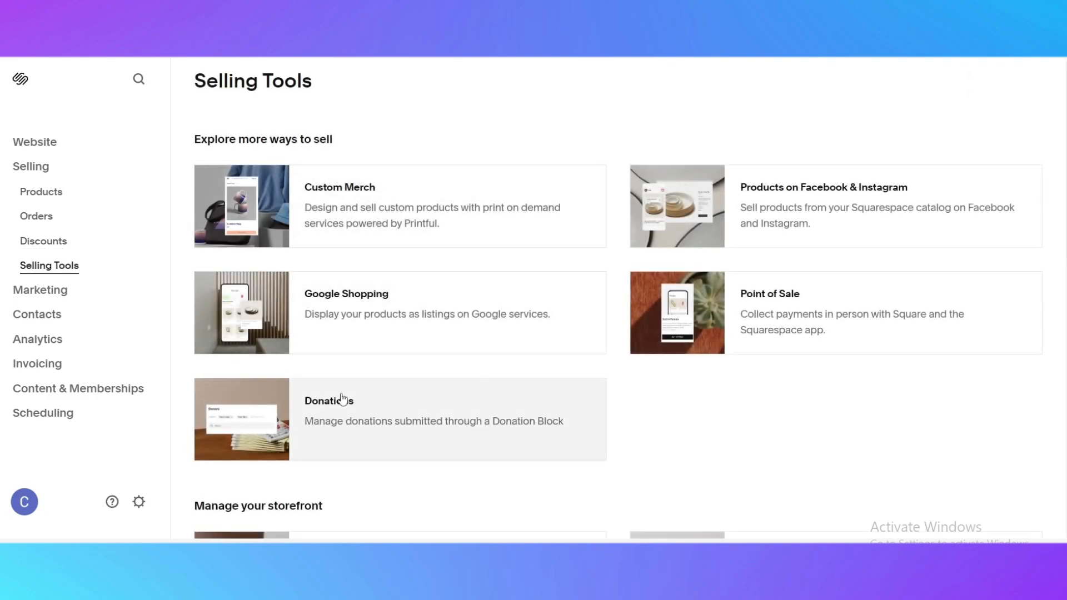
{"action": "scroll", "coordinate": [345, 269], "scroll_direction": "down", "scroll_amount": 4}
{"action": "scroll", "coordinate": [565, 405], "scroll_direction": "up", "scroll_amount": 4}
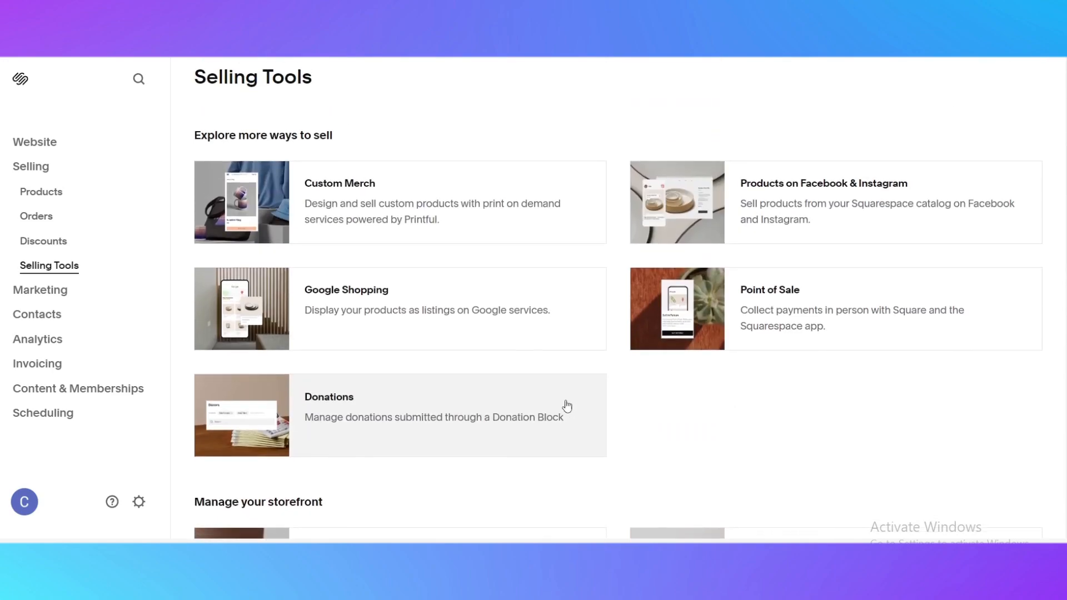
{"action": "scroll", "coordinate": [596, 457], "scroll_direction": "down", "scroll_amount": 2}
{"action": "scroll", "coordinate": [557, 386], "scroll_direction": "up", "scroll_amount": 2}
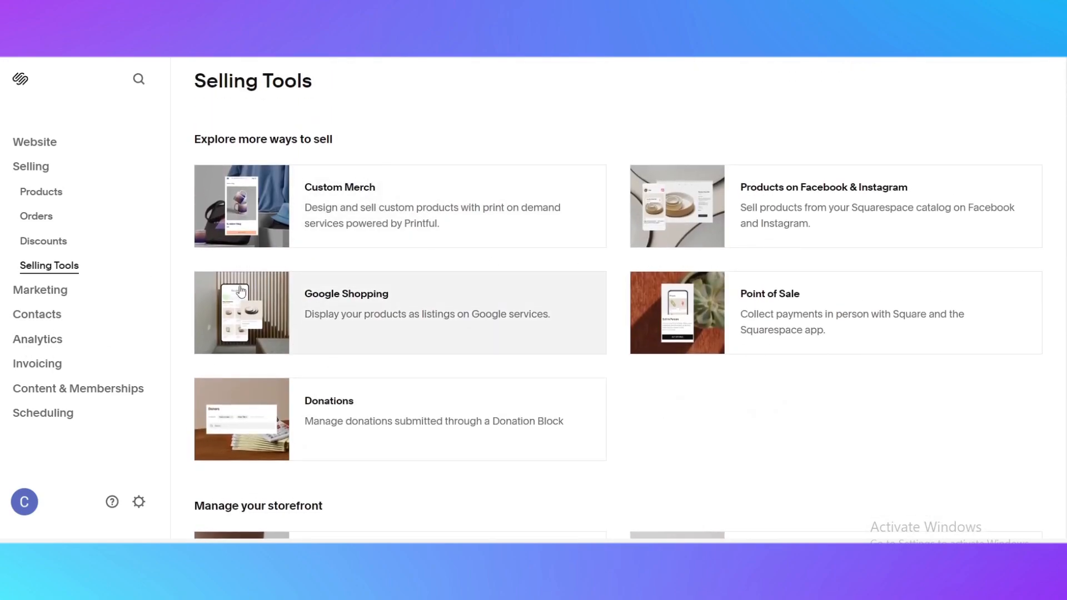
Browse the Marketing overview and the Email Campaigns page, then go back to Marketing
{"action": "left_click", "coordinate": [45, 290]}
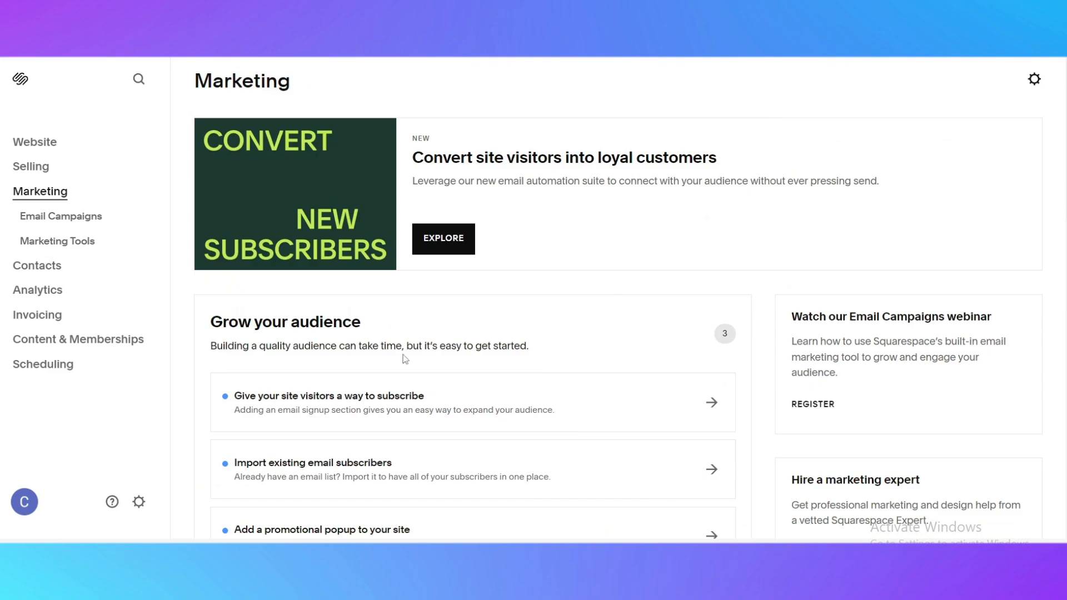
{"action": "scroll", "coordinate": [367, 350], "scroll_direction": "down", "scroll_amount": 4}
{"action": "scroll", "coordinate": [389, 369], "scroll_direction": "up", "scroll_amount": 4}
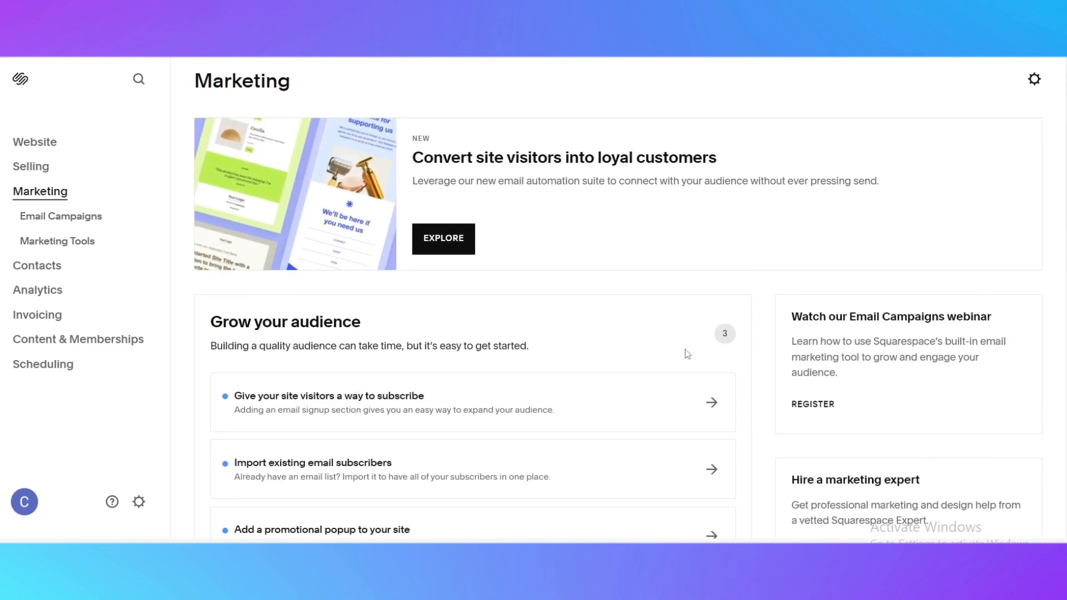
{"action": "scroll", "coordinate": [683, 356], "scroll_direction": "down", "scroll_amount": 10}
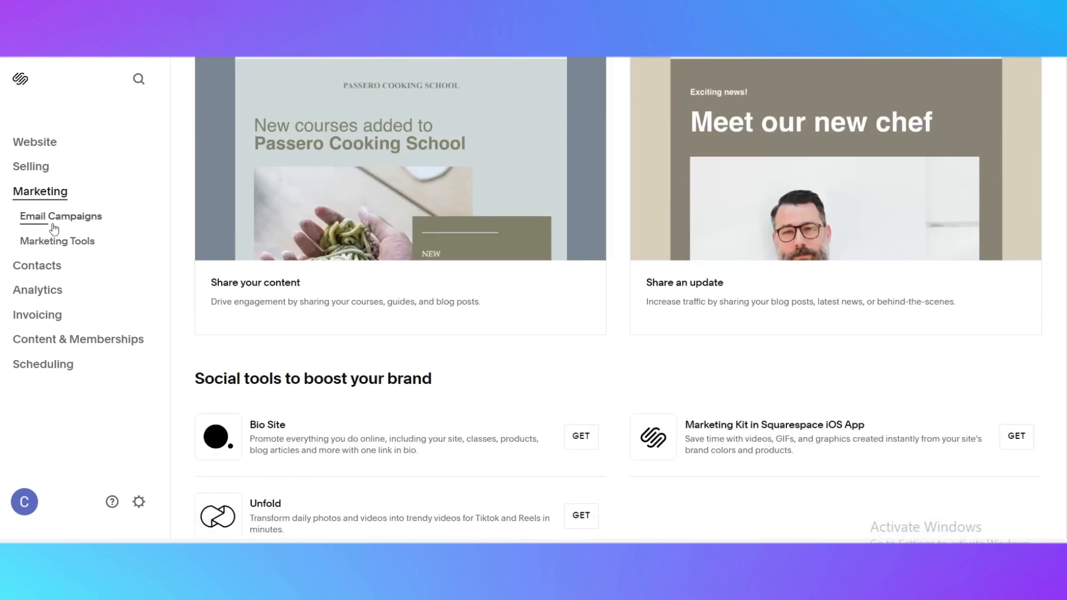
{"action": "left_click", "coordinate": [54, 228]}
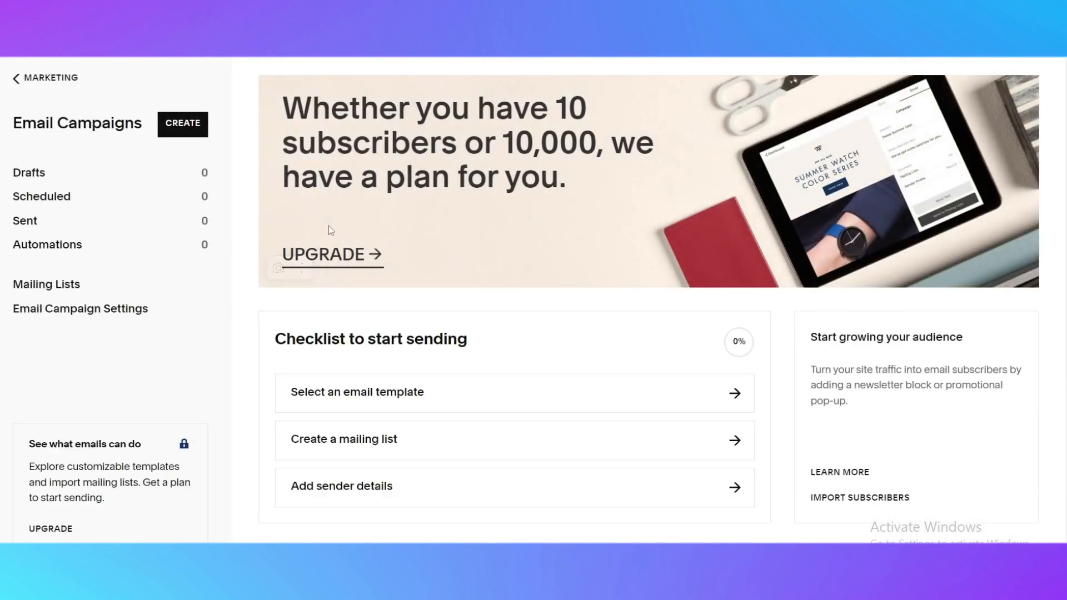
{"action": "scroll", "coordinate": [767, 355], "scroll_direction": "down", "scroll_amount": 4}
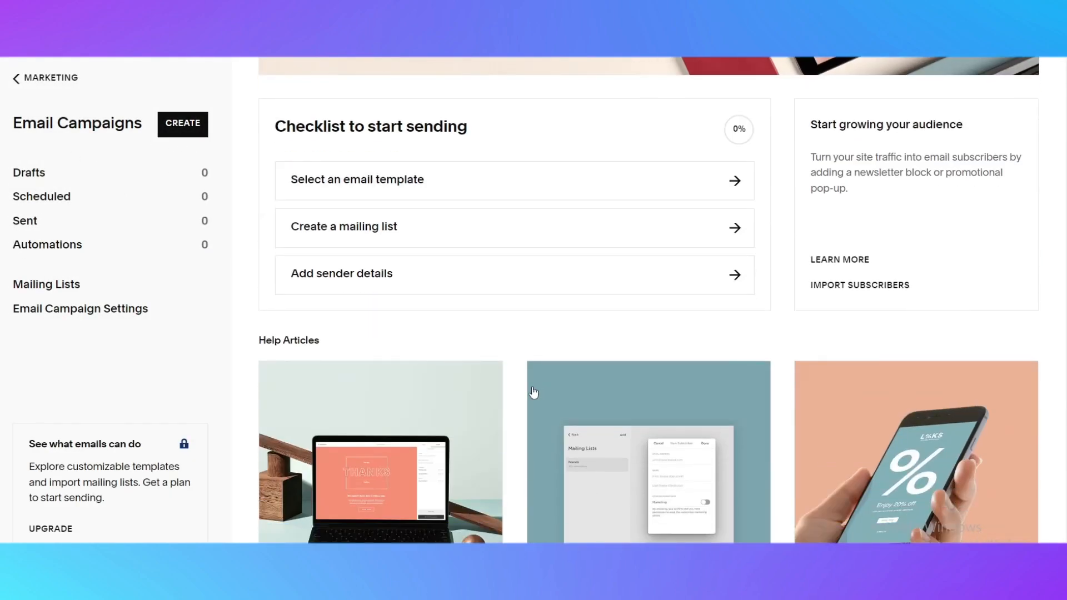
{"action": "scroll", "coordinate": [388, 475], "scroll_direction": "up", "scroll_amount": 4}
{"action": "left_click", "coordinate": [20, 75]}
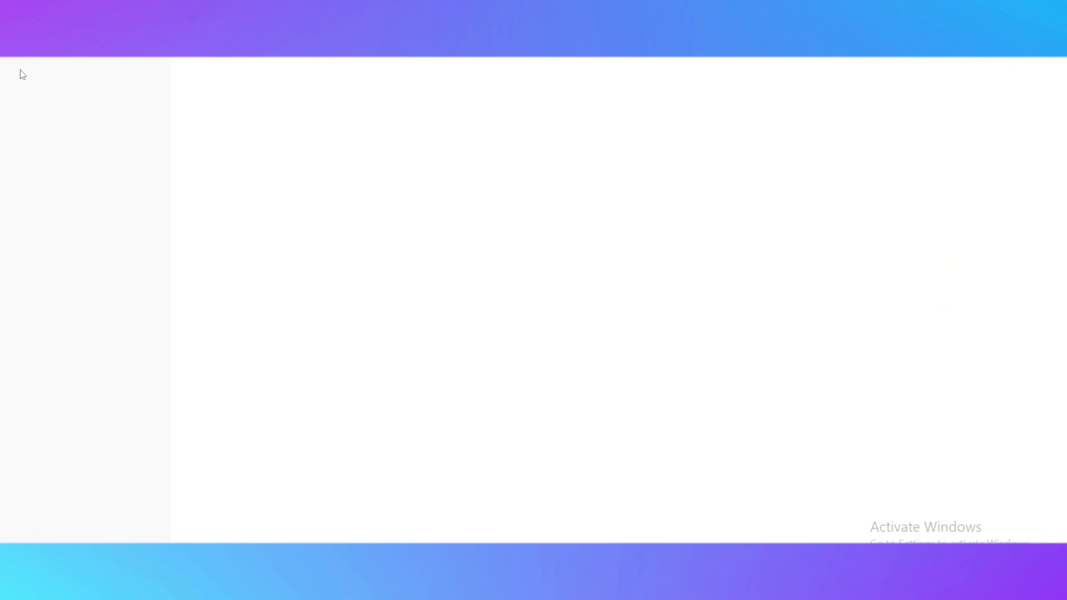
Browse the Contacts, Analytics traffic and engagement, and Invoicing pages
{"action": "left_click", "coordinate": [44, 265]}
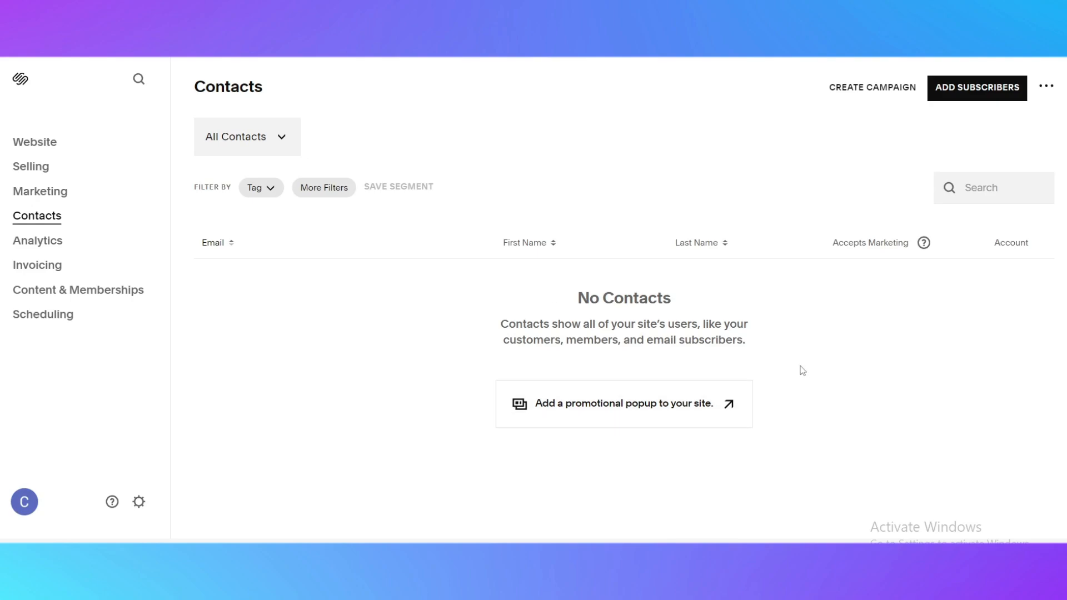
{"action": "left_click", "coordinate": [48, 246]}
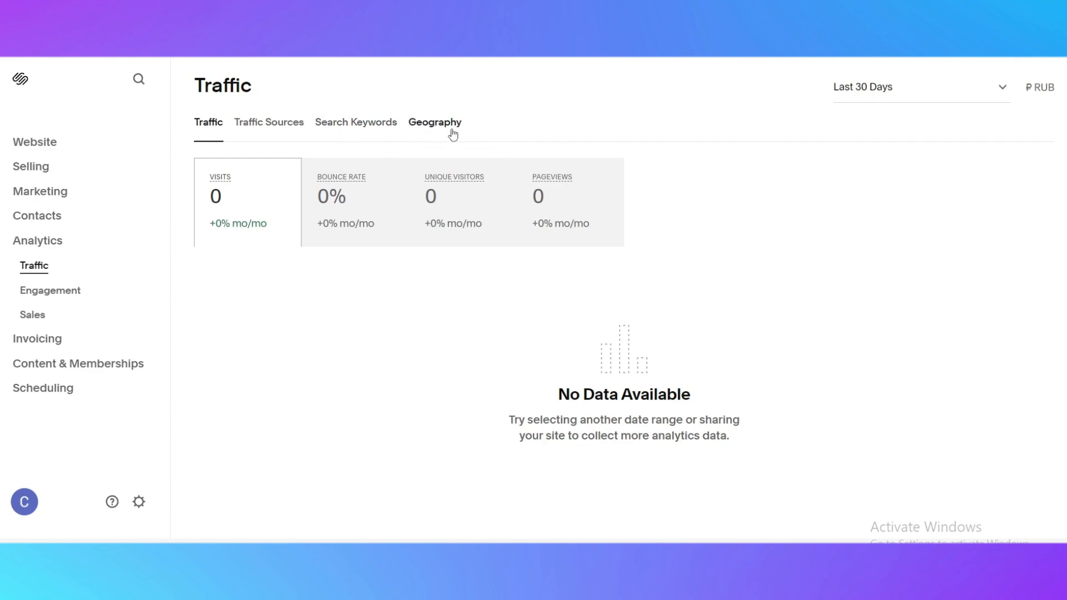
{"action": "left_click", "coordinate": [77, 292]}
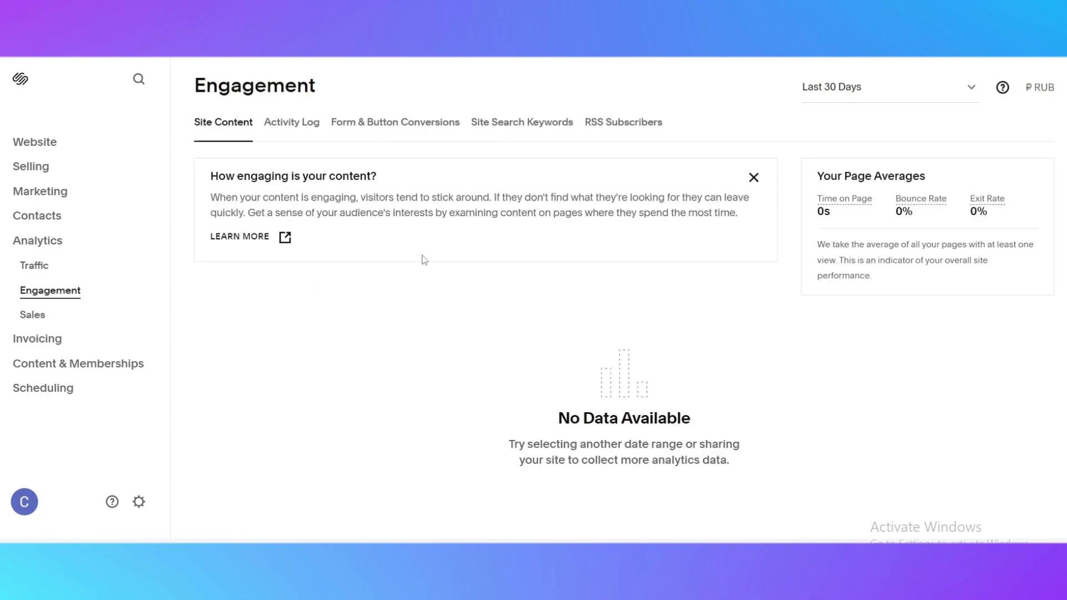
{"action": "left_click", "coordinate": [44, 322]}
{"action": "left_click", "coordinate": [56, 346]}
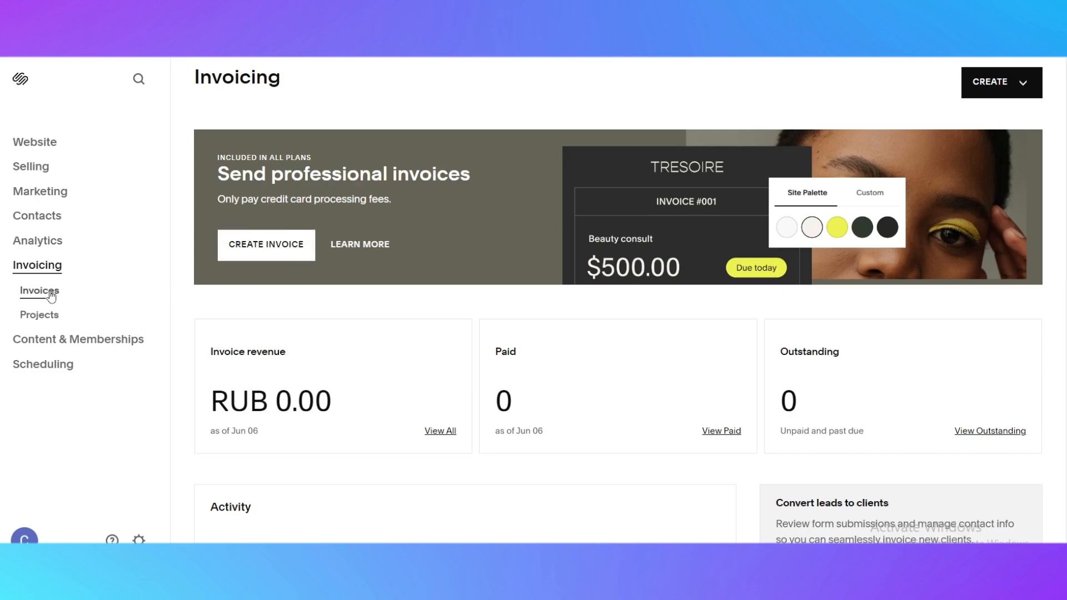
Preview the home page in mobile view, scrolling through it, and return to desktop view
{"action": "left_click", "coordinate": [21, 146]}
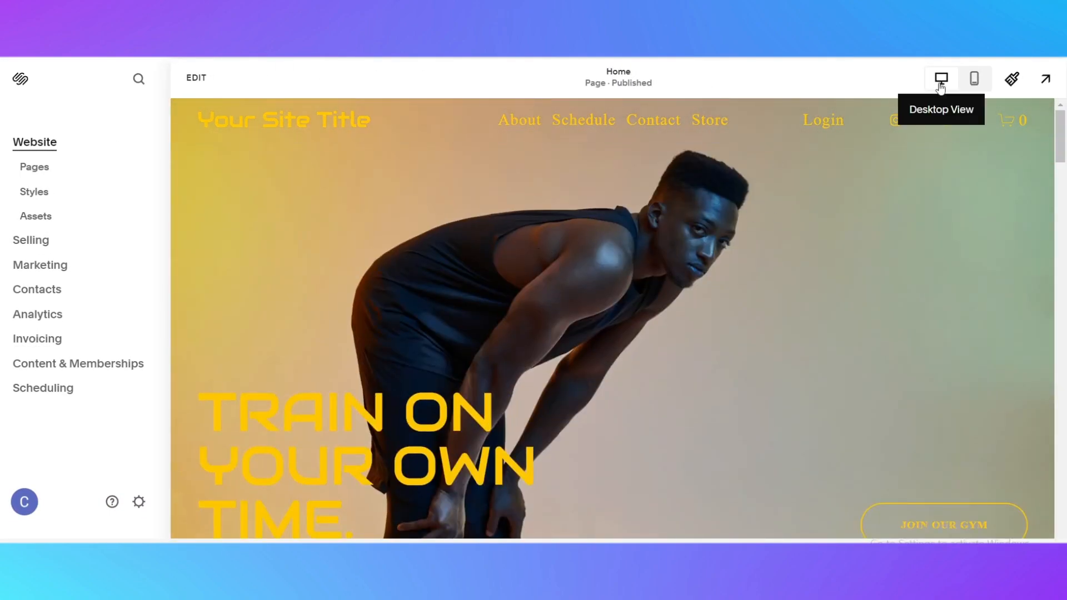
{"action": "left_click", "coordinate": [974, 81]}
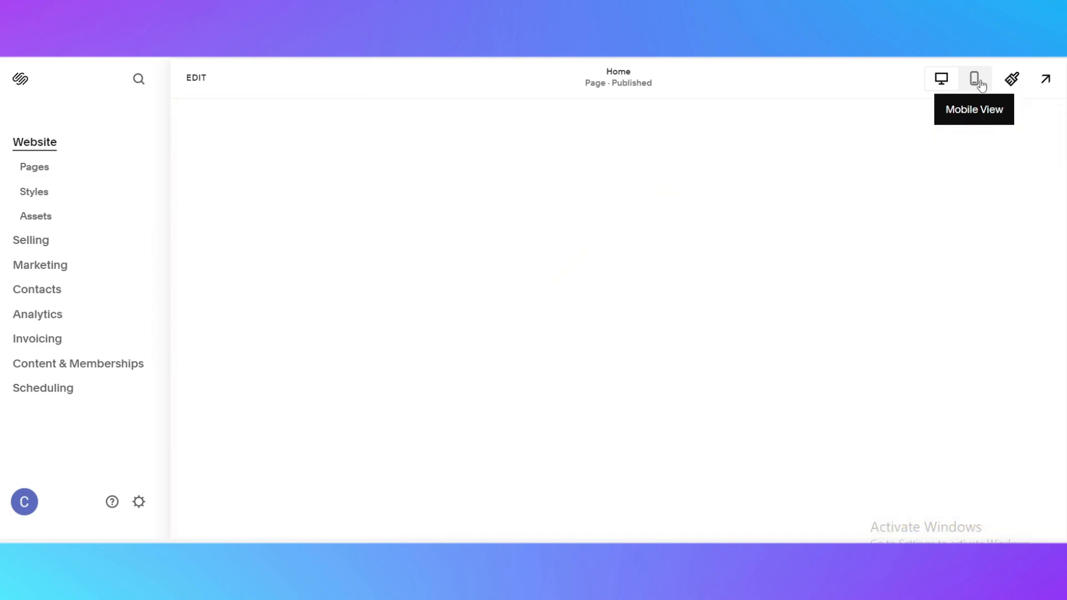
{"action": "scroll", "coordinate": [672, 250], "scroll_direction": "down", "scroll_amount": 10}
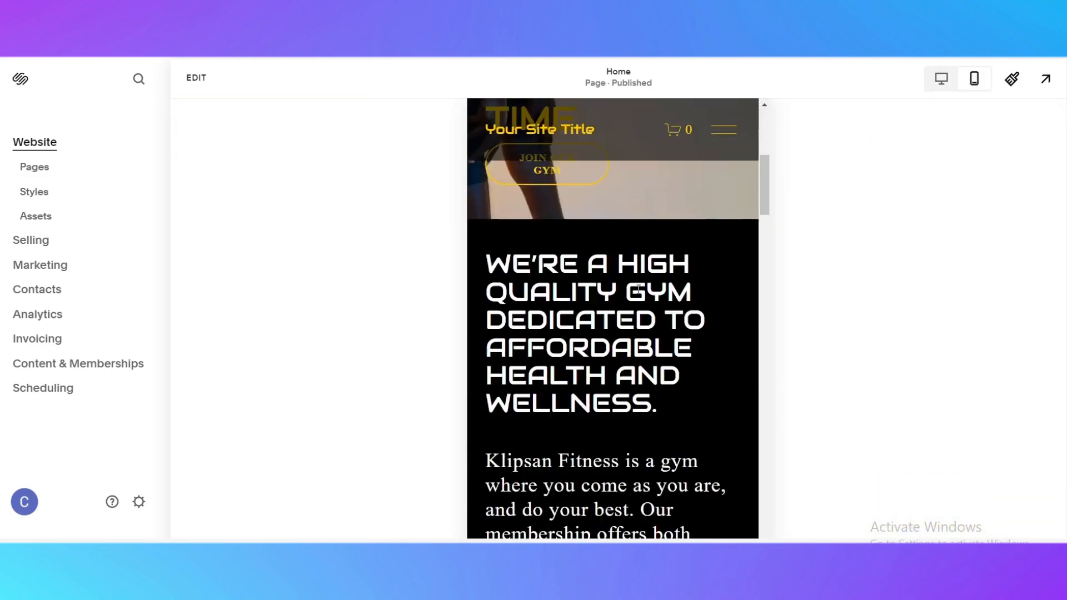
{"action": "scroll", "coordinate": [637, 287], "scroll_direction": "down", "scroll_amount": 15}
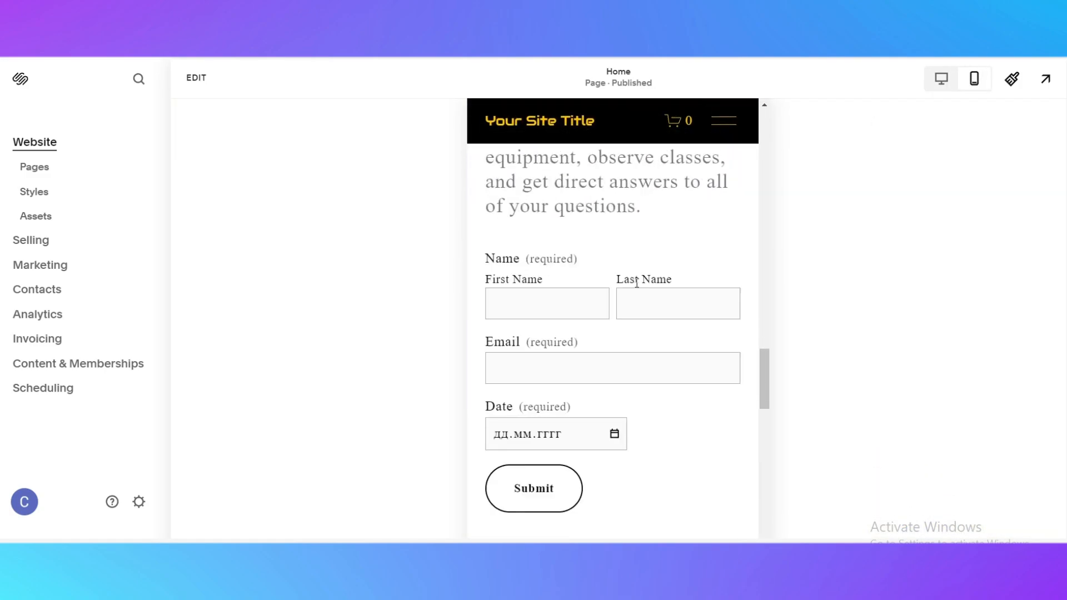
{"action": "scroll", "coordinate": [642, 284], "scroll_direction": "down", "scroll_amount": 5}
{"action": "scroll", "coordinate": [625, 303], "scroll_direction": "up", "scroll_amount": 15}
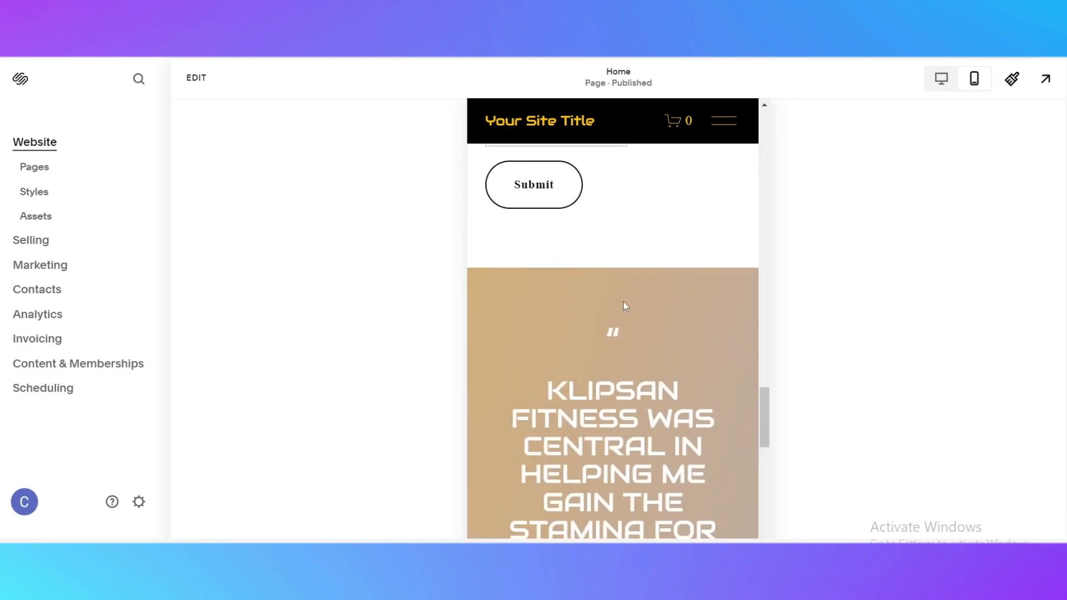
{"action": "scroll", "coordinate": [624, 302], "scroll_direction": "up", "scroll_amount": 15}
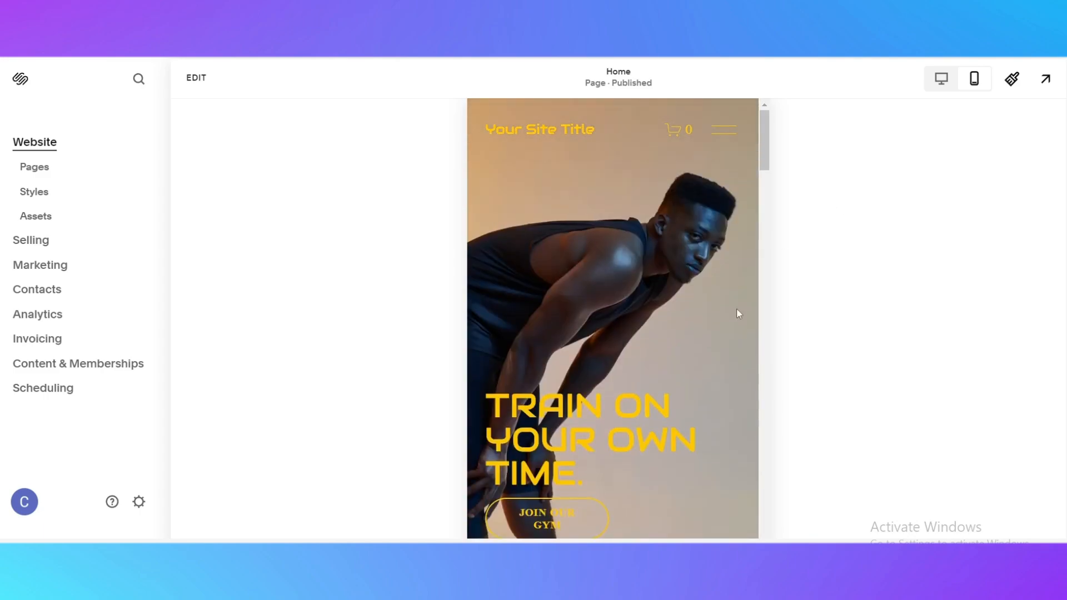
{"action": "left_click", "coordinate": [931, 89]}
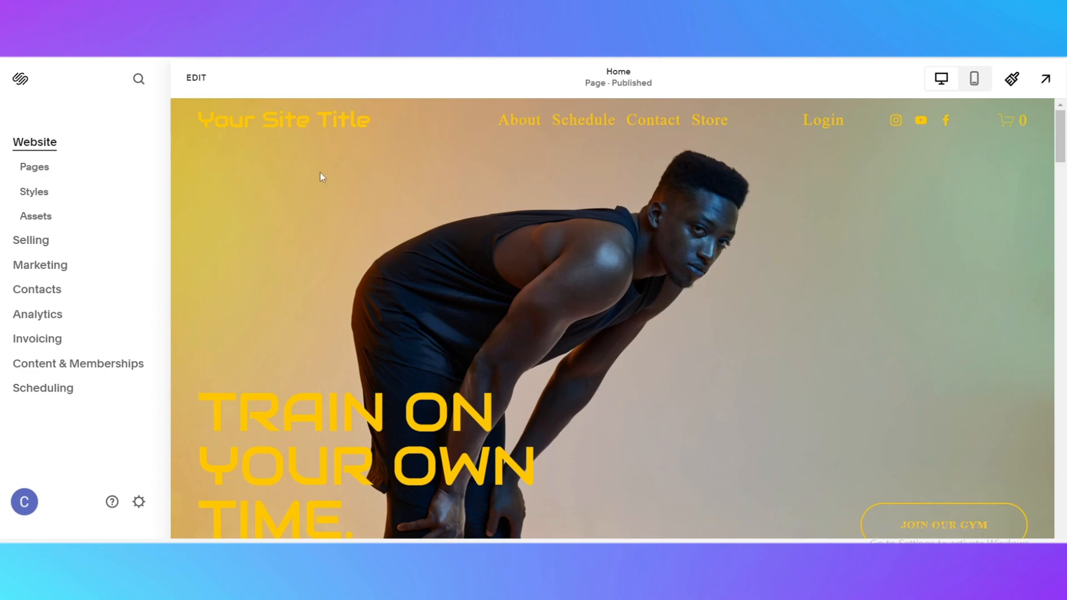
Edit the home page and remove the Brooklyn and Los Angeles locations section
{"action": "left_click", "coordinate": [190, 88]}
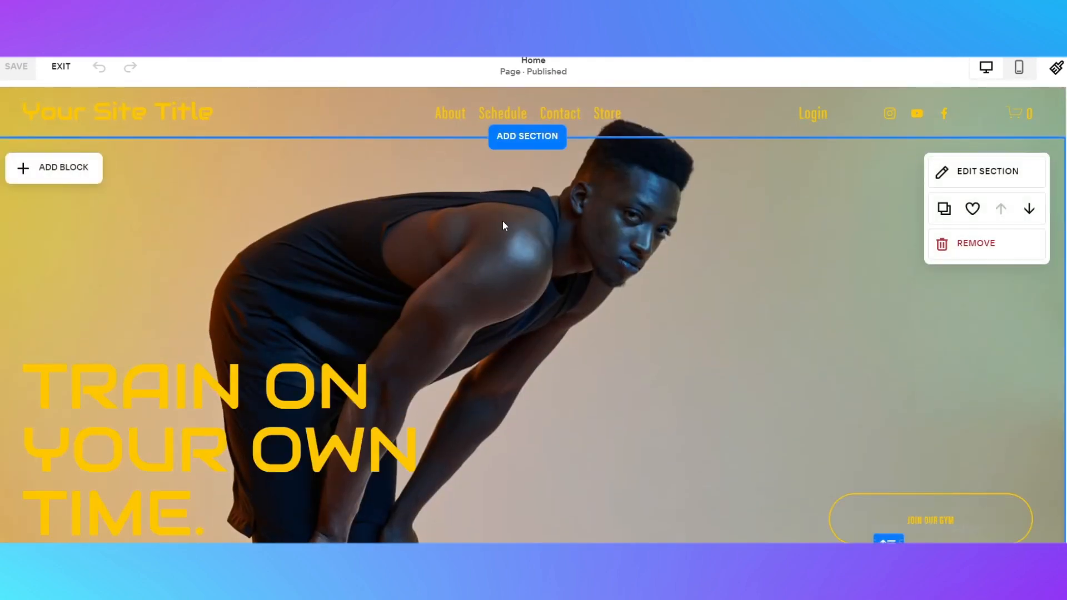
{"action": "mouse_move", "coordinate": [535, 143]}
{"action": "scroll", "coordinate": [621, 168], "scroll_direction": "down", "scroll_amount": 5}
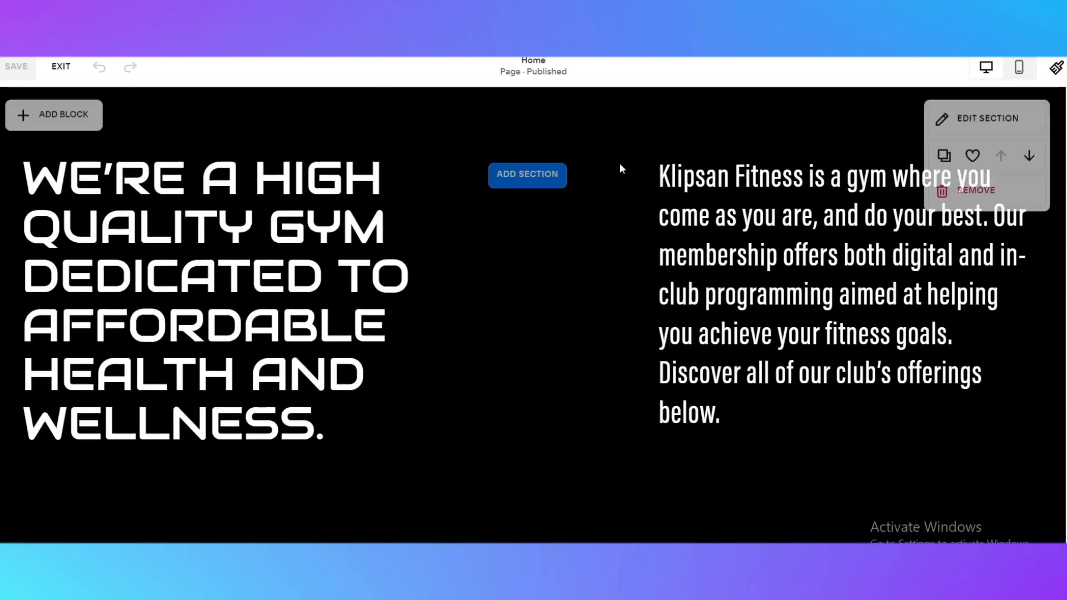
{"action": "scroll", "coordinate": [621, 169], "scroll_direction": "down", "scroll_amount": 20}
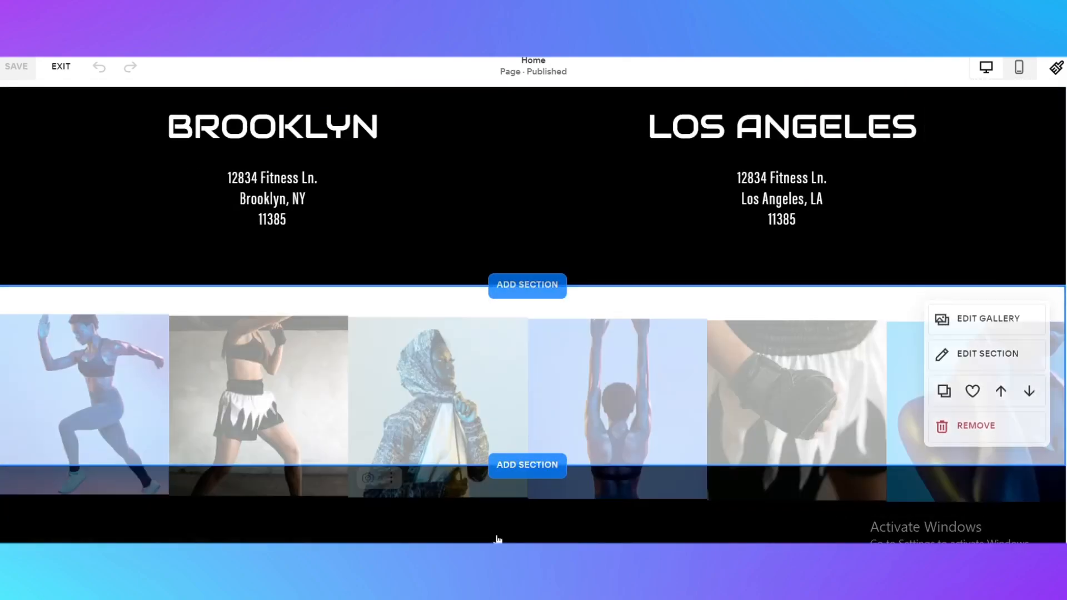
{"action": "scroll", "coordinate": [498, 539], "scroll_direction": "down", "scroll_amount": 5}
{"action": "scroll", "coordinate": [519, 443], "scroll_direction": "up", "scroll_amount": 10}
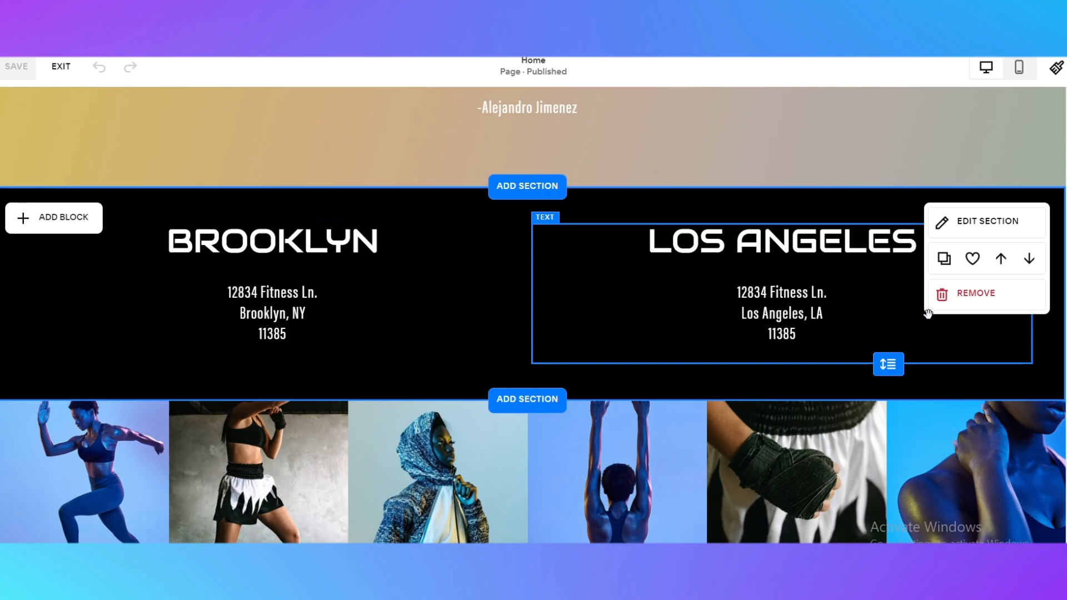
{"action": "left_click", "coordinate": [953, 295]}
{"action": "left_click", "coordinate": [612, 347]}
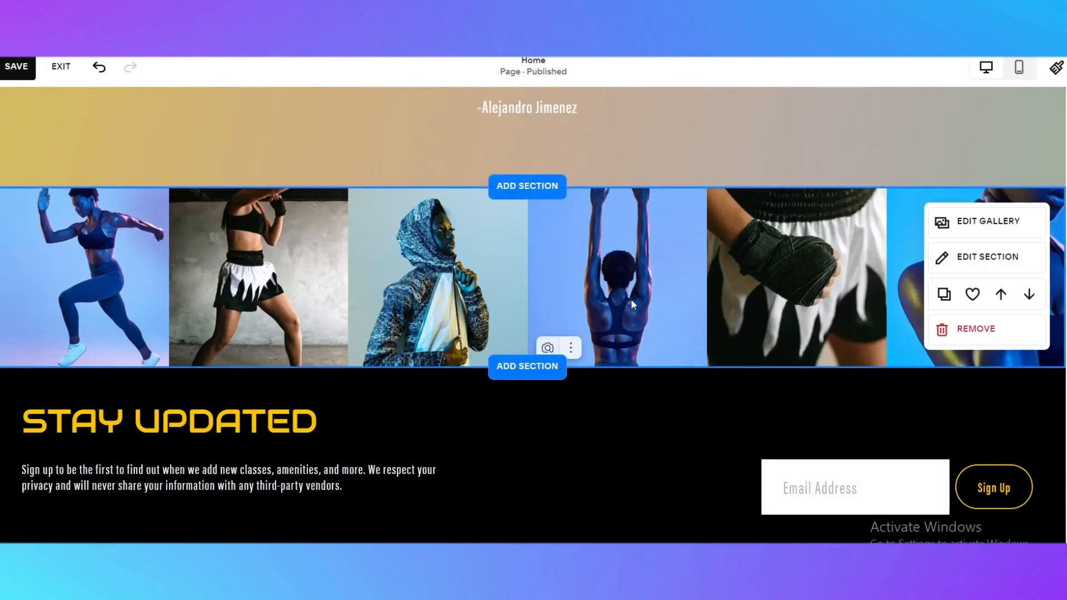
Add a "Current & Previous Clients" section below the marathon testimonial section on the home page
{"action": "scroll", "coordinate": [631, 299], "scroll_direction": "up", "scroll_amount": 8}
{"action": "scroll", "coordinate": [449, 362], "scroll_direction": "down", "scroll_amount": 3}
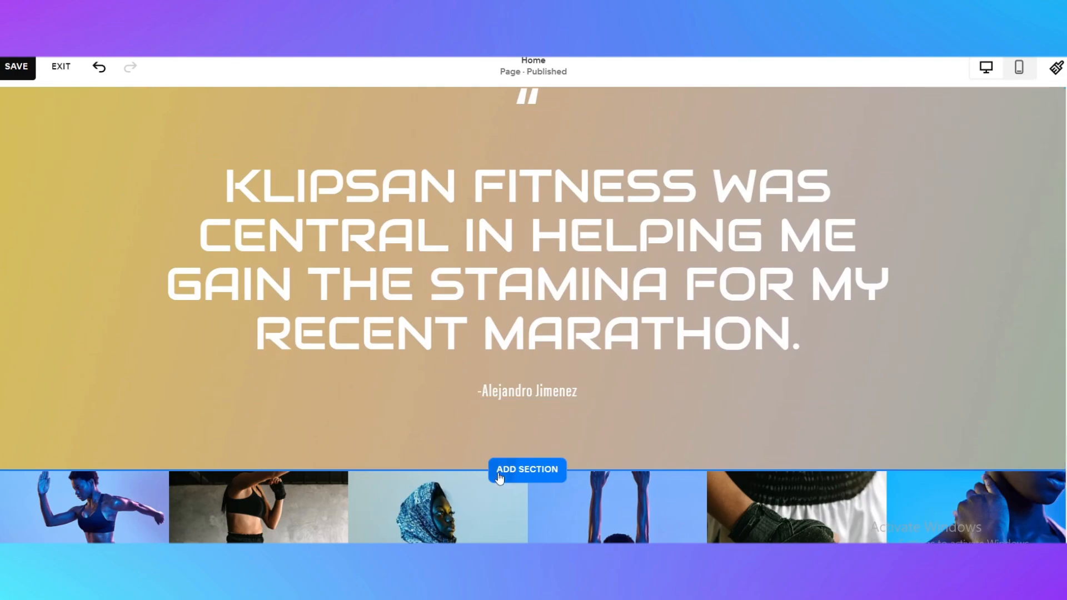
{"action": "left_click", "coordinate": [526, 467]}
{"action": "scroll", "coordinate": [131, 331], "scroll_direction": "down", "scroll_amount": 5}
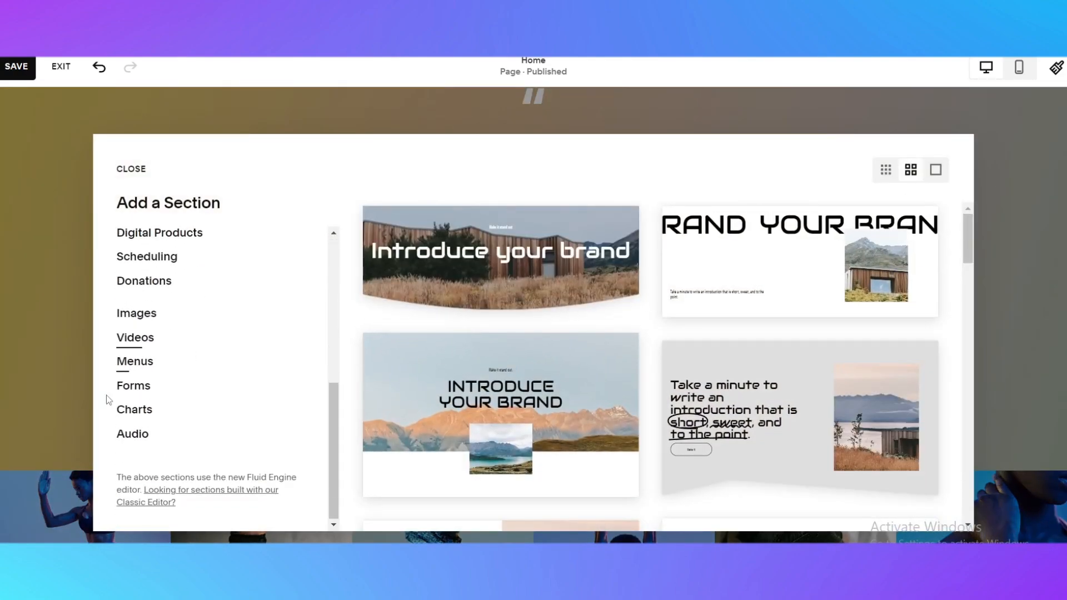
{"action": "scroll", "coordinate": [133, 361], "scroll_direction": "up", "scroll_amount": 5}
{"action": "left_click", "coordinate": [161, 461]}
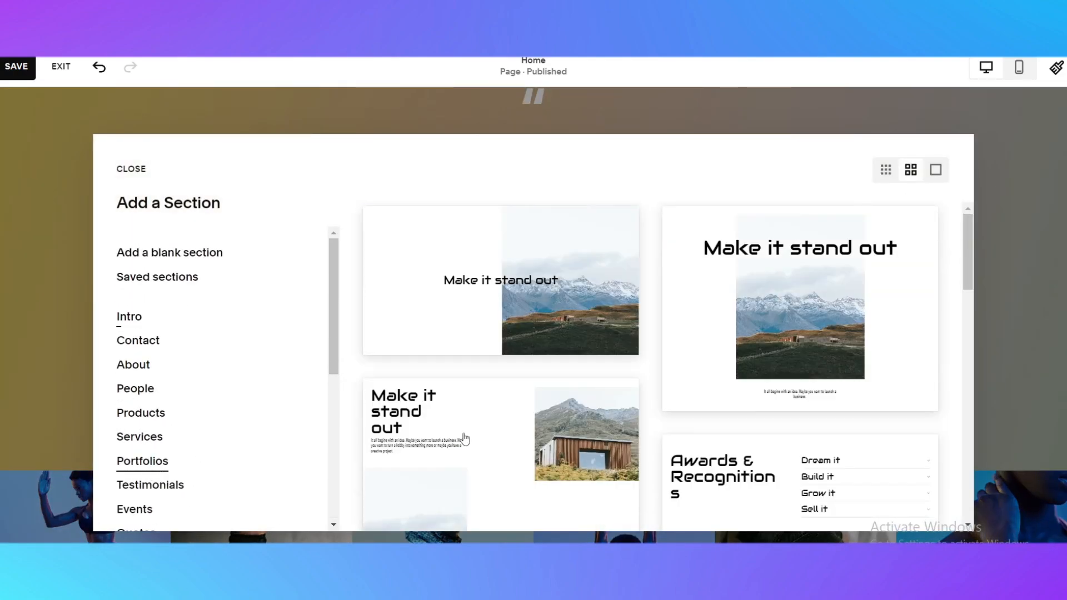
{"action": "scroll", "coordinate": [675, 386], "scroll_direction": "down", "scroll_amount": 5}
{"action": "scroll", "coordinate": [676, 388], "scroll_direction": "down", "scroll_amount": 5}
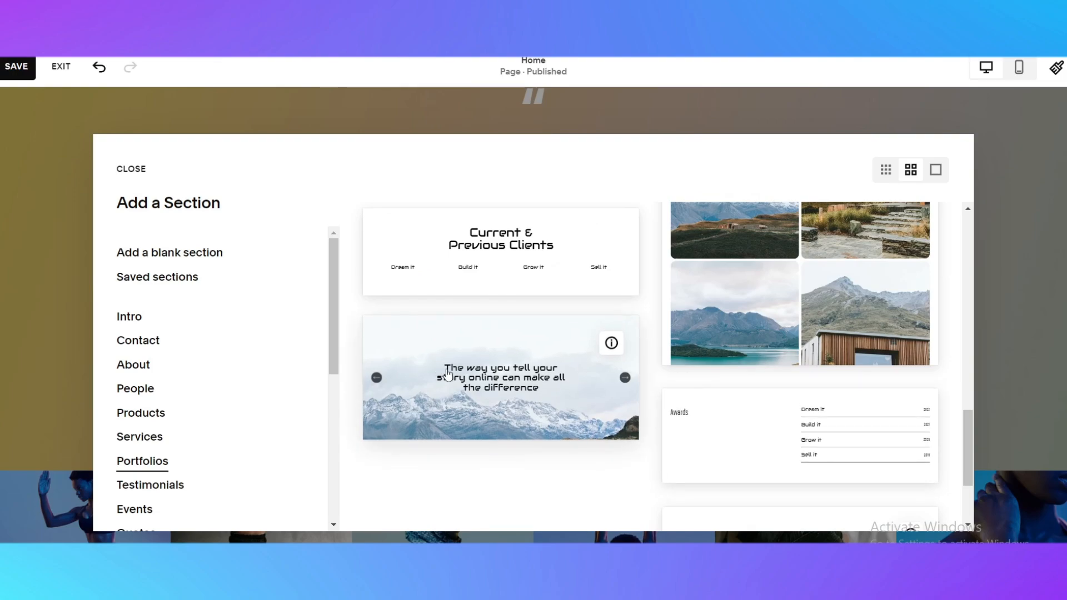
{"action": "left_click", "coordinate": [543, 272]}
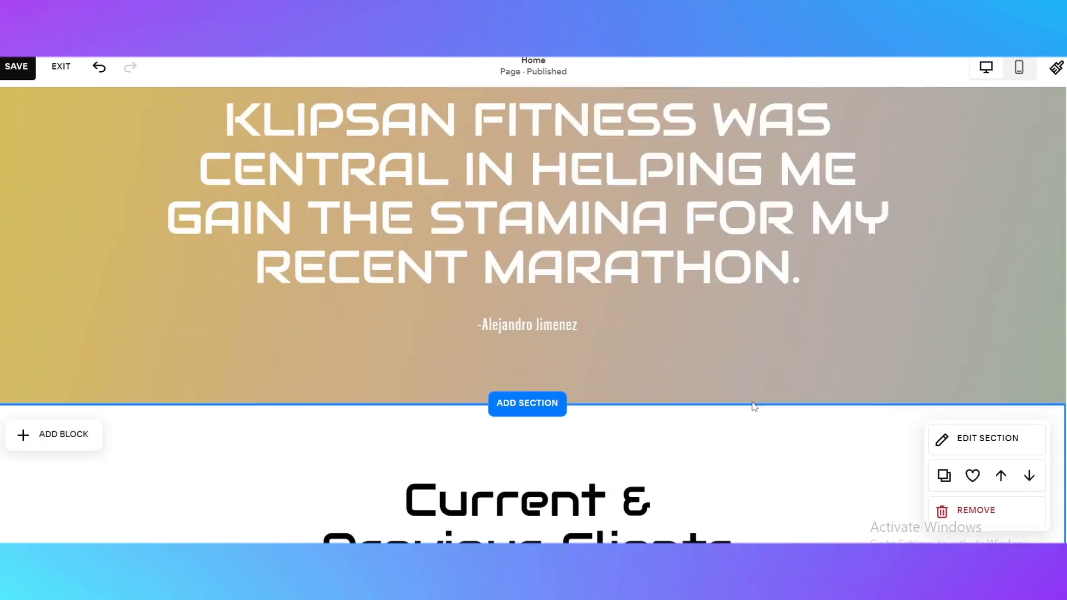
Add a Map block to the hero section at the top of the home page
{"action": "scroll", "coordinate": [93, 360], "scroll_direction": "up", "scroll_amount": 12}
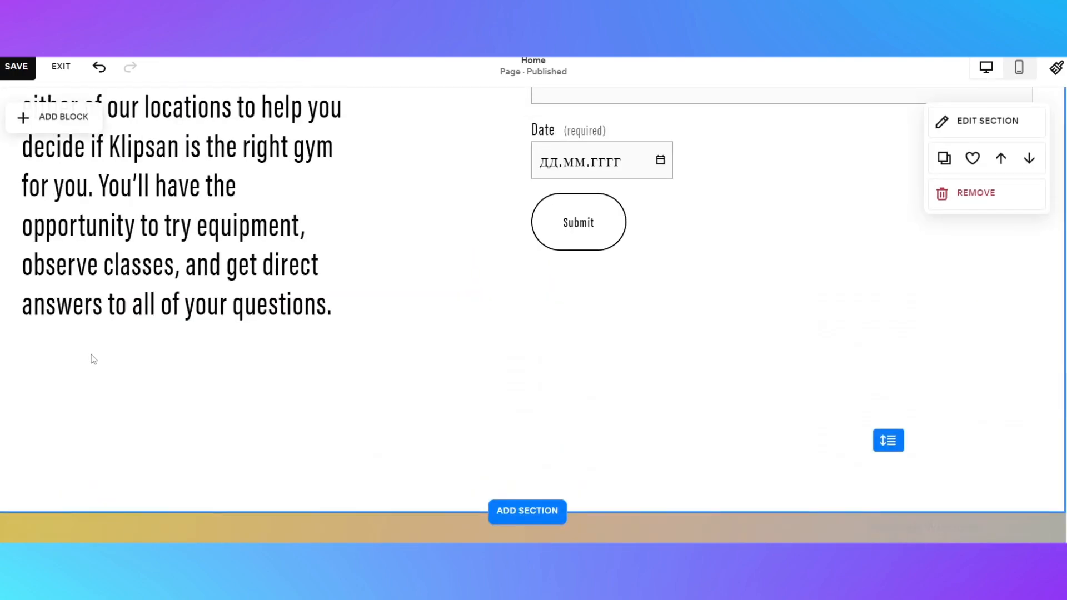
{"action": "scroll", "coordinate": [94, 359], "scroll_direction": "up", "scroll_amount": 6}
{"action": "scroll", "coordinate": [241, 350], "scroll_direction": "down", "scroll_amount": 4}
{"action": "scroll", "coordinate": [240, 287], "scroll_direction": "up", "scroll_amount": 4}
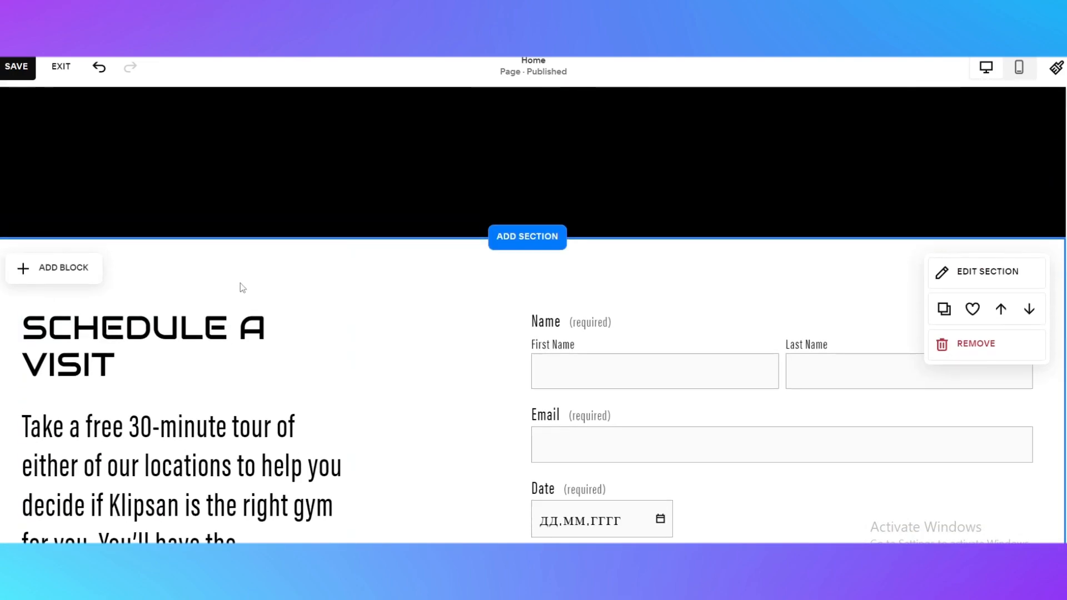
{"action": "scroll", "coordinate": [240, 288], "scroll_direction": "up", "scroll_amount": 15}
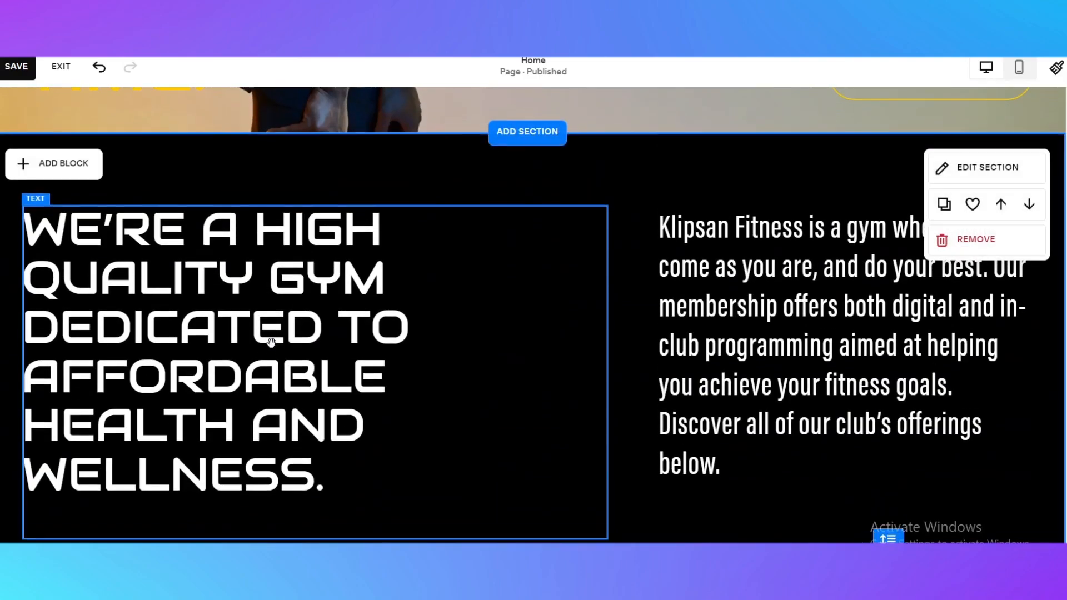
{"action": "scroll", "coordinate": [272, 343], "scroll_direction": "up", "scroll_amount": 7}
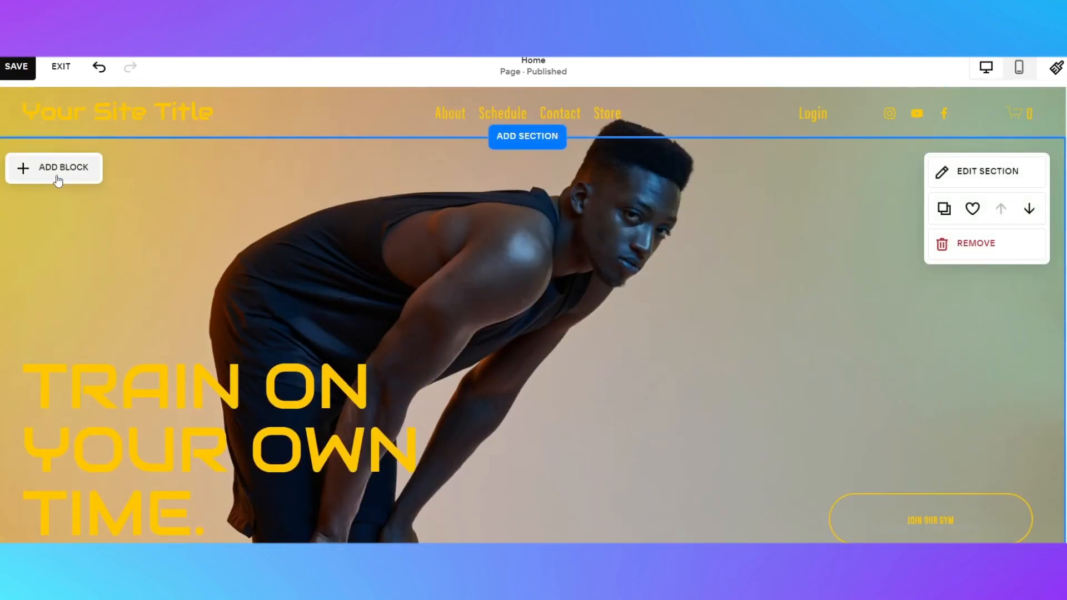
{"action": "left_click", "coordinate": [57, 172]}
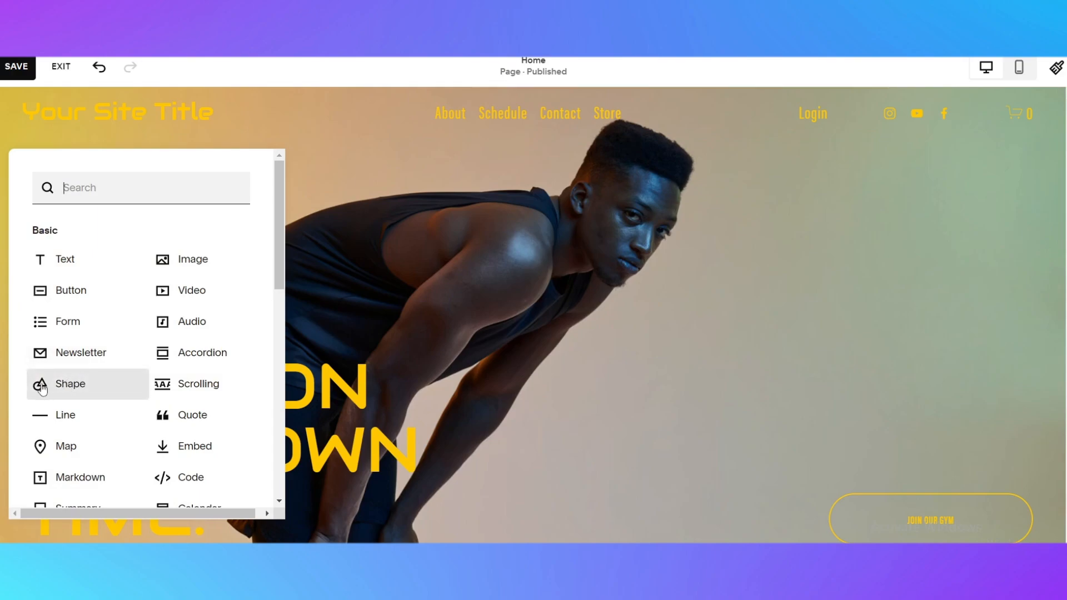
{"action": "scroll", "coordinate": [61, 453], "scroll_direction": "down", "scroll_amount": 1}
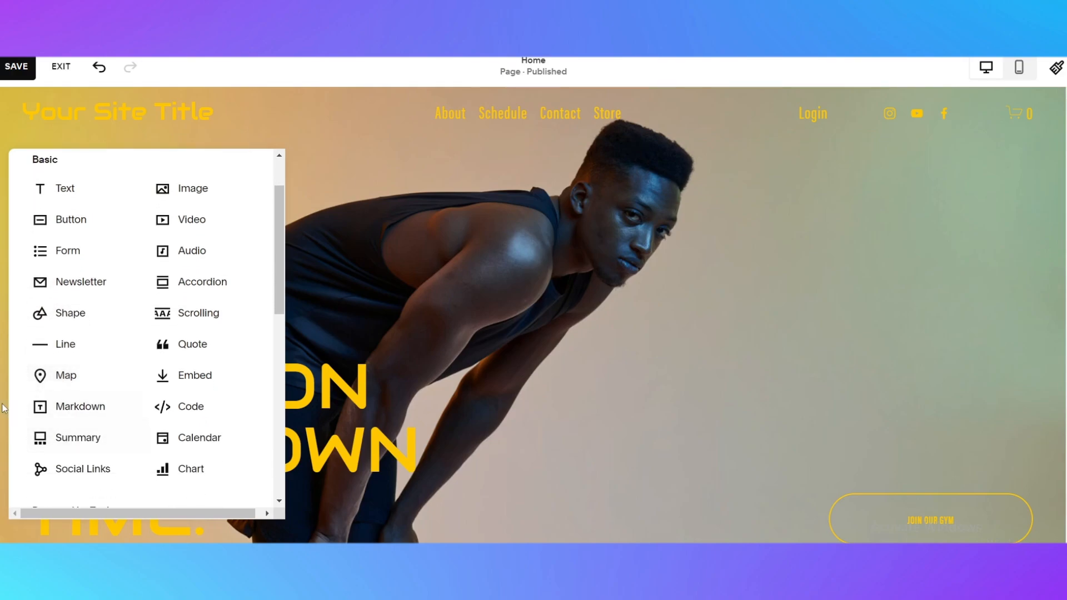
{"action": "scroll", "coordinate": [137, 307], "scroll_direction": "up", "scroll_amount": 1}
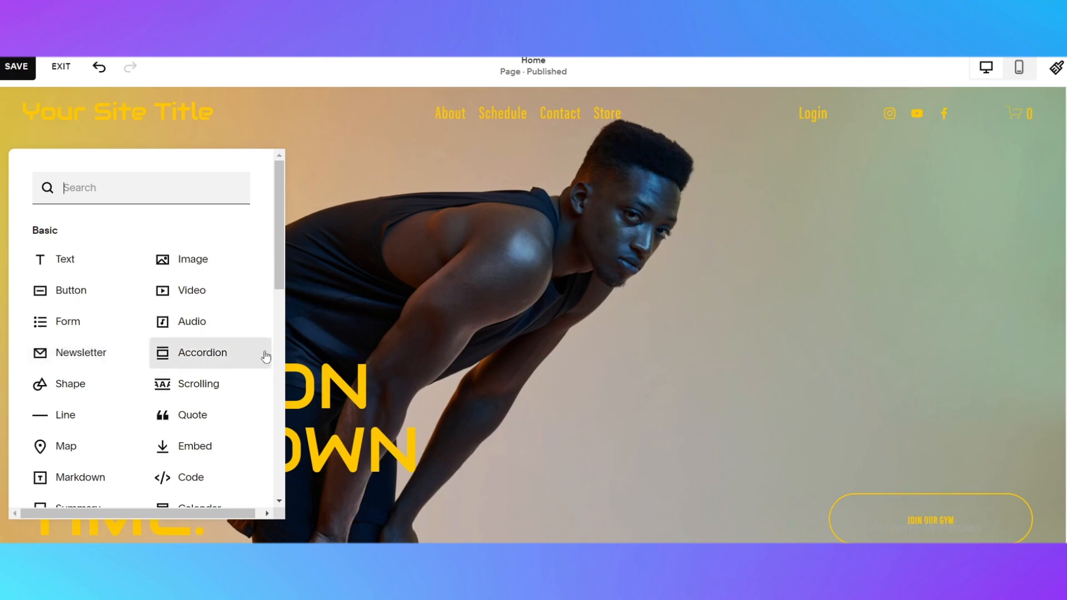
{"action": "scroll", "coordinate": [192, 448], "scroll_direction": "down", "scroll_amount": 2}
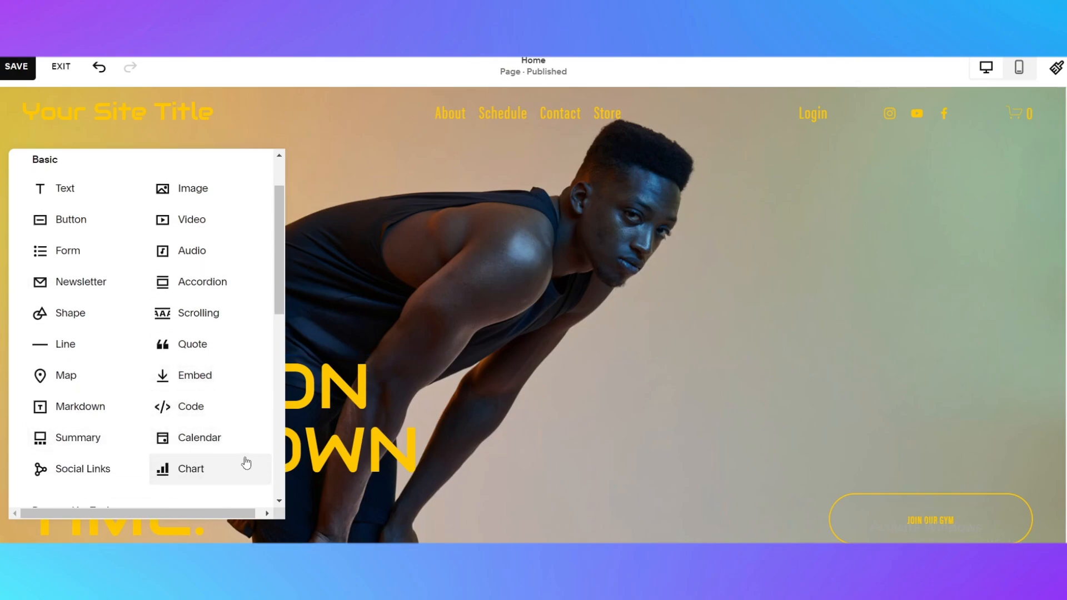
{"action": "scroll", "coordinate": [233, 456], "scroll_direction": "down", "scroll_amount": 4}
{"action": "scroll", "coordinate": [82, 424], "scroll_direction": "down", "scroll_amount": 6}
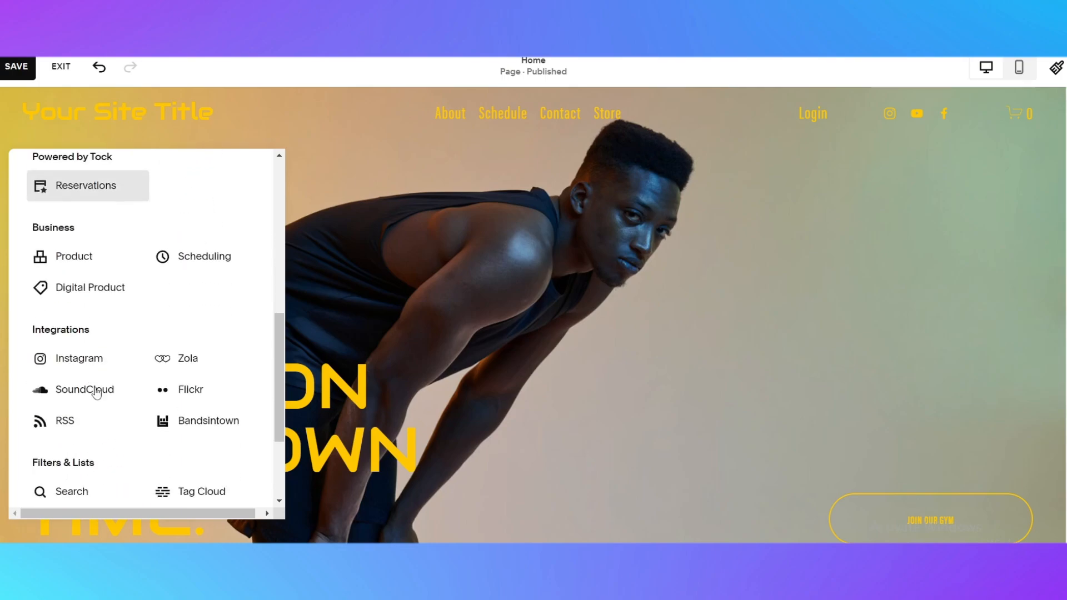
{"action": "scroll", "coordinate": [184, 371], "scroll_direction": "up", "scroll_amount": 12}
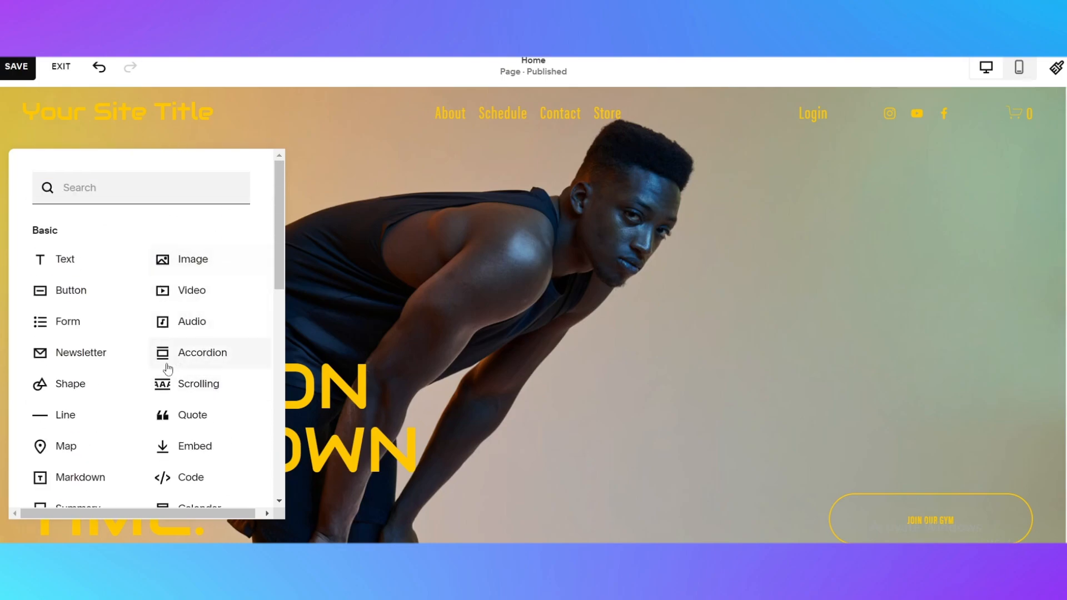
{"action": "left_click", "coordinate": [106, 446]}
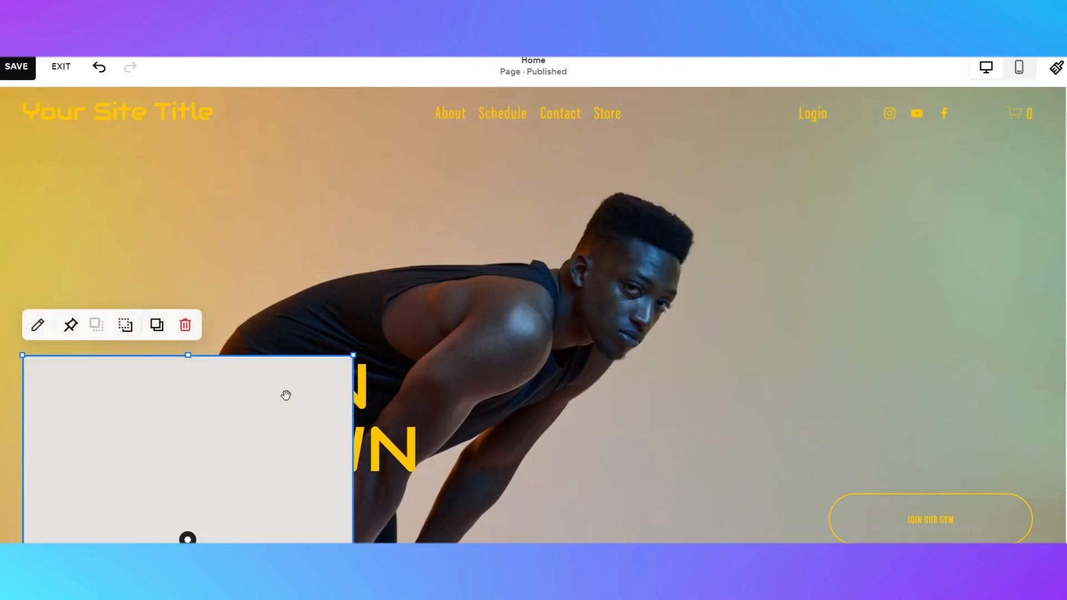
Move the map block to the right side of the hero section
{"action": "left_click_drag", "start_coordinate": [285, 395], "coordinate": [997, 396]}
{"action": "scroll", "coordinate": [893, 290], "scroll_direction": "down", "scroll_amount": 5}
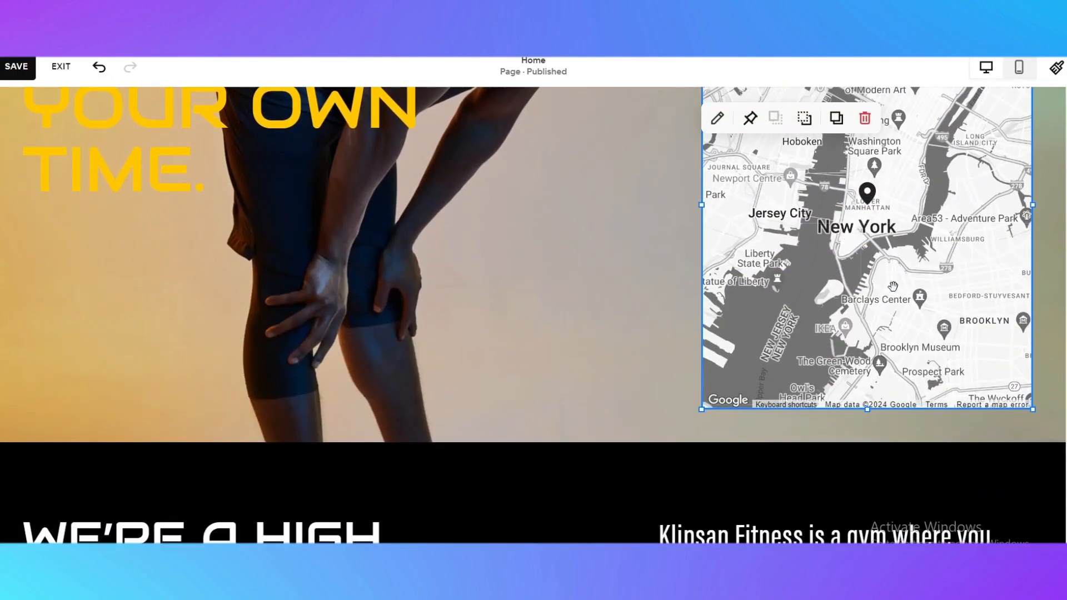
{"action": "scroll", "coordinate": [830, 329], "scroll_direction": "up", "scroll_amount": 2}
{"action": "scroll", "coordinate": [820, 275], "scroll_direction": "up", "scroll_amount": 1}
{"action": "scroll", "coordinate": [1042, 262], "scroll_direction": "down", "scroll_amount": 2}
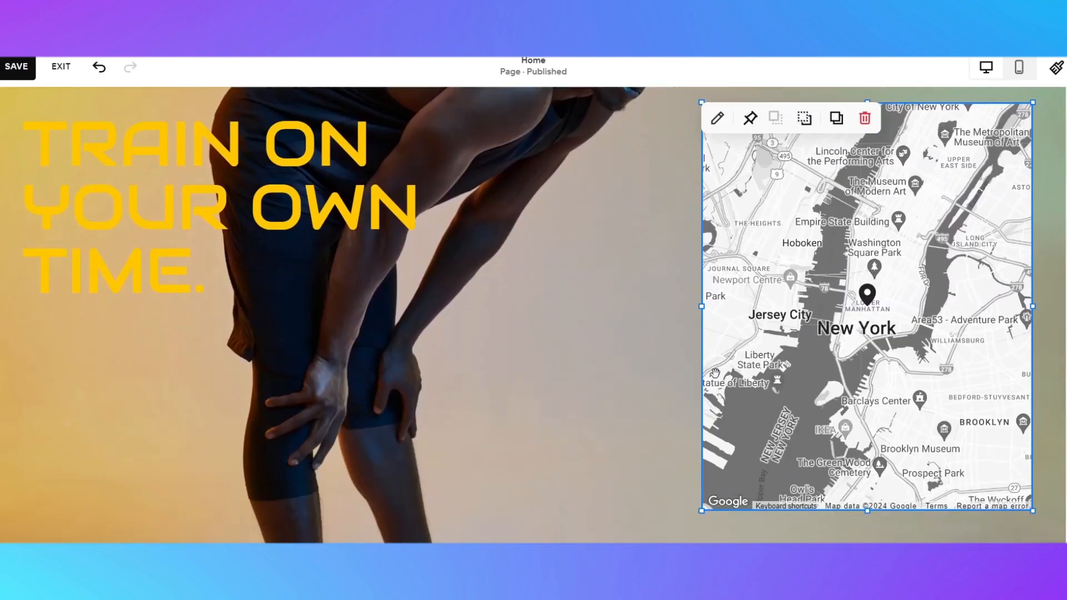
{"action": "scroll", "coordinate": [1042, 262], "scroll_direction": "up", "scroll_amount": 2}
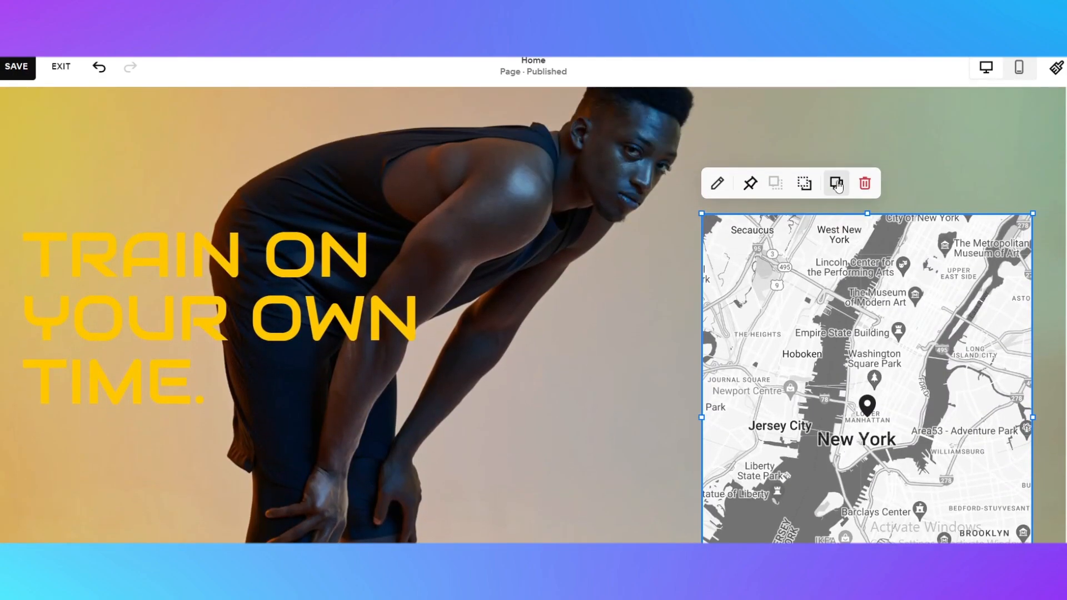
Open the map block's design settings and set the map style to Satellite
{"action": "left_click", "coordinate": [716, 183]}
{"action": "left_click_drag", "start_coordinate": [968, 232], "coordinate": [509, 206]}
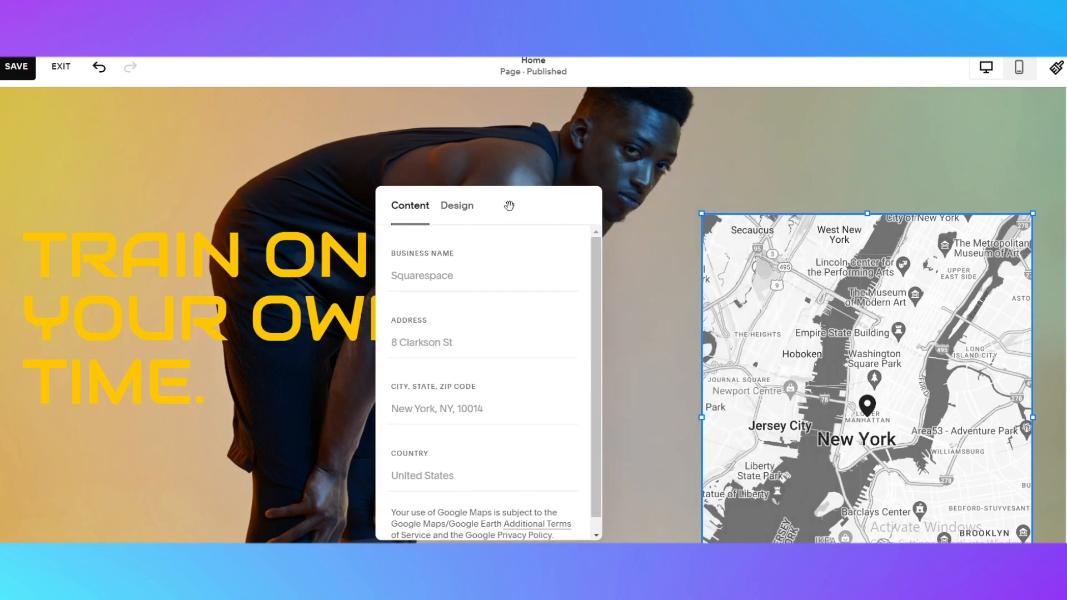
{"action": "left_click", "coordinate": [479, 206]}
{"action": "left_click", "coordinate": [507, 288]}
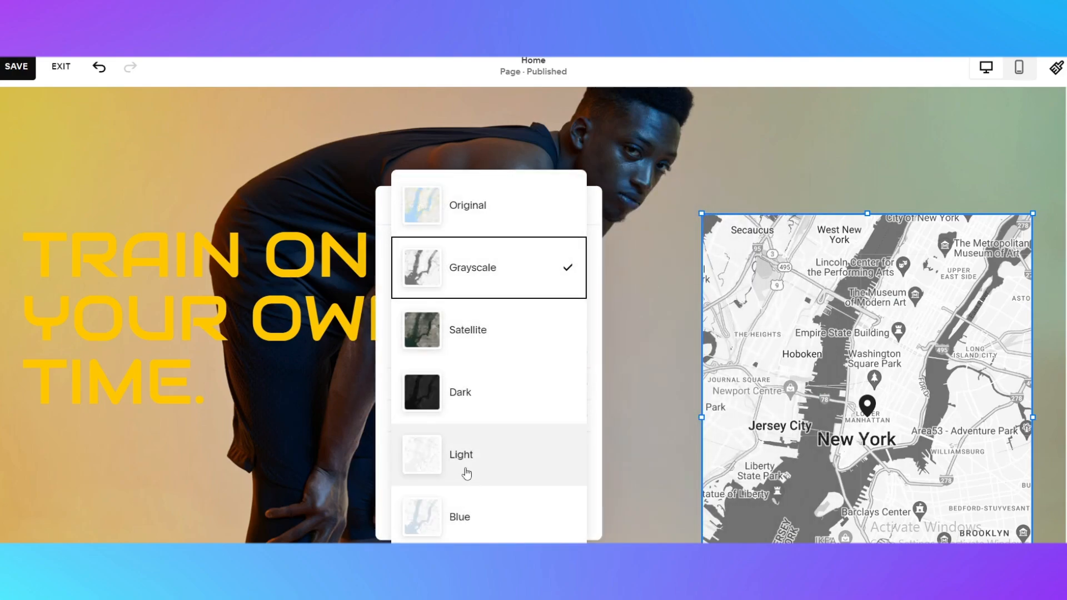
{"action": "left_click", "coordinate": [472, 516]}
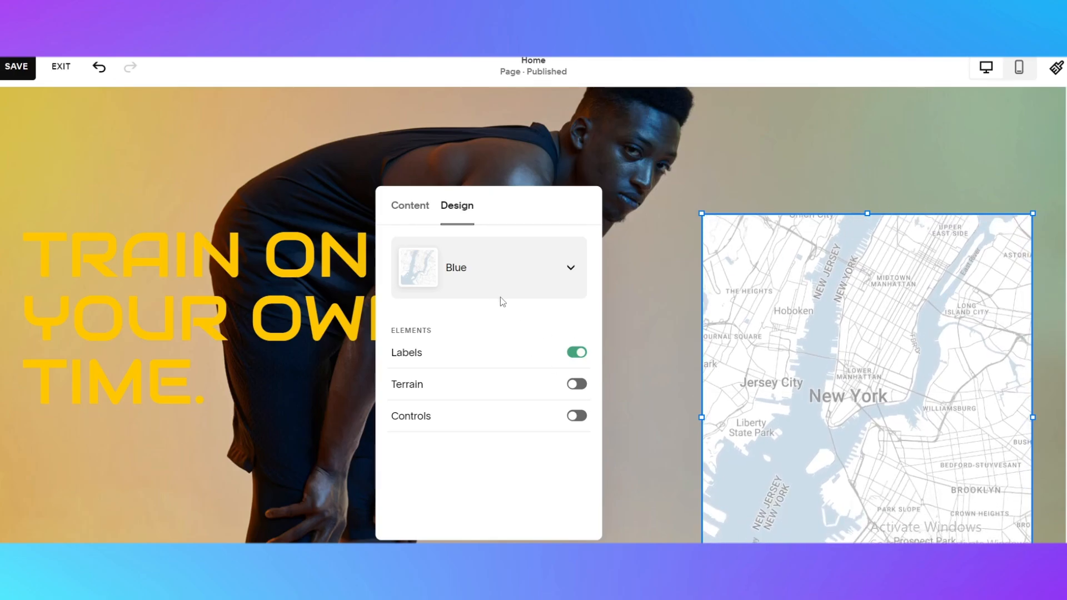
{"action": "left_click", "coordinate": [468, 281]}
{"action": "left_click", "coordinate": [469, 241]}
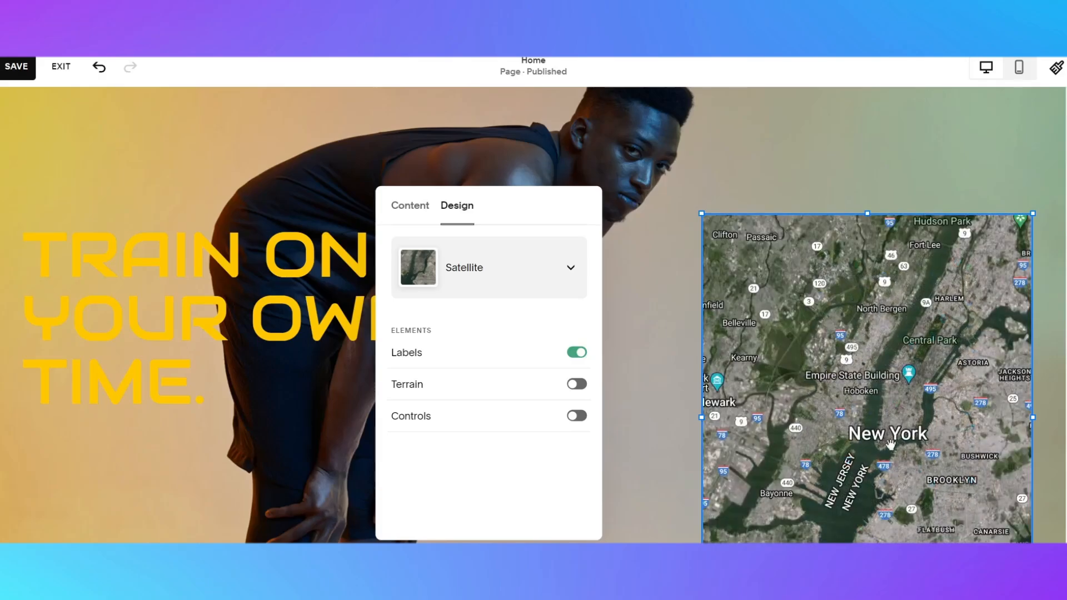
Check the map block's content settings, then save the home page edits and exit the editor
{"action": "left_click", "coordinate": [421, 220]}
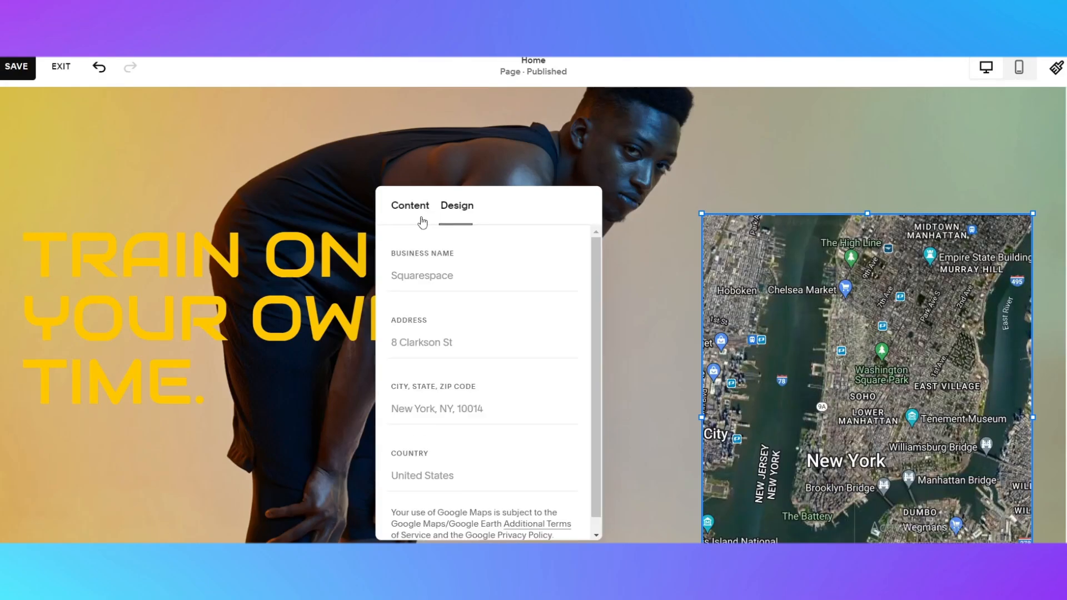
{"action": "scroll", "coordinate": [899, 395], "scroll_direction": "up", "scroll_amount": 1}
{"action": "scroll", "coordinate": [899, 383], "scroll_direction": "down", "scroll_amount": 4}
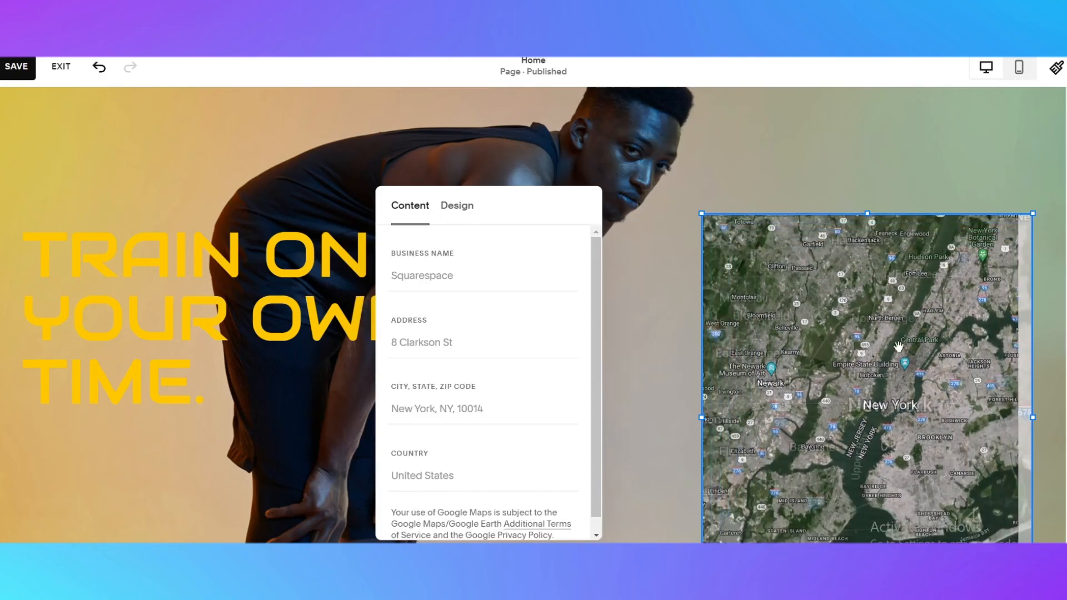
{"action": "left_click", "coordinate": [829, 161]}
{"action": "scroll", "coordinate": [698, 184], "scroll_direction": "up", "scroll_amount": 3}
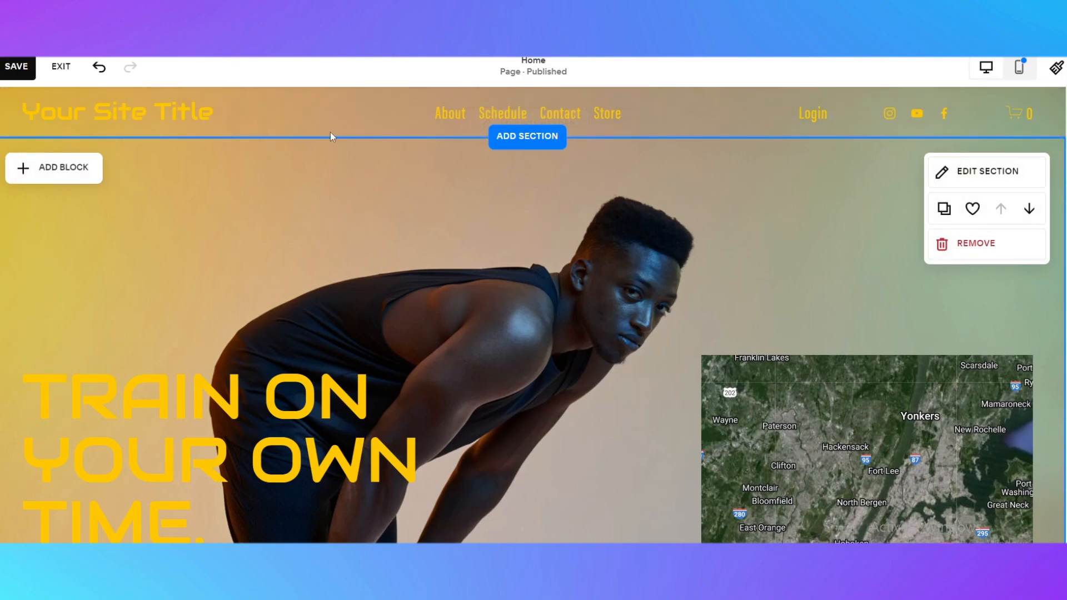
{"action": "left_click", "coordinate": [34, 78]}
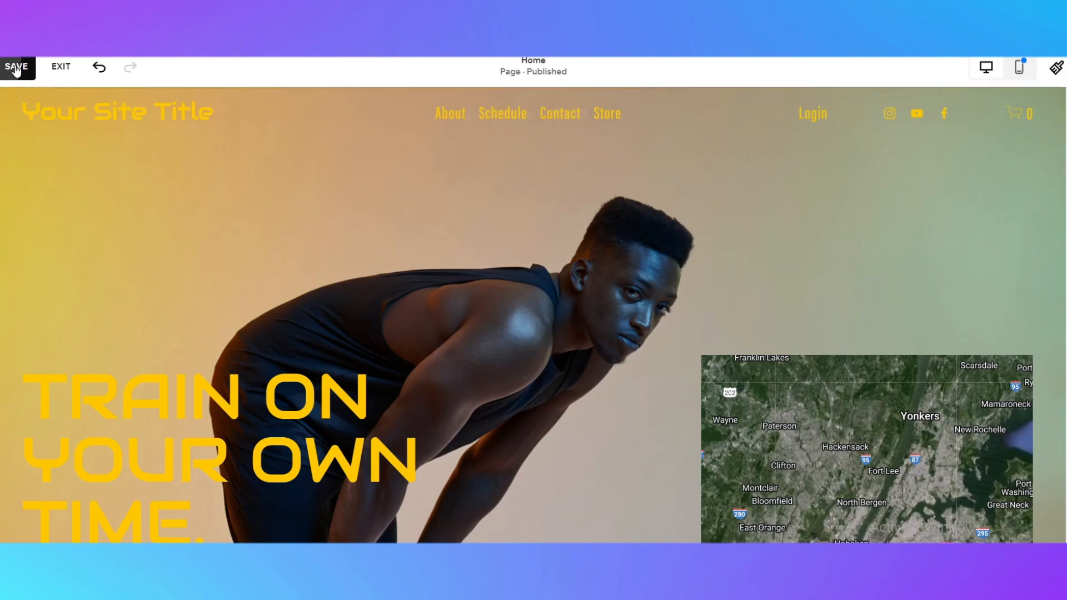
{"action": "left_click", "coordinate": [61, 72]}
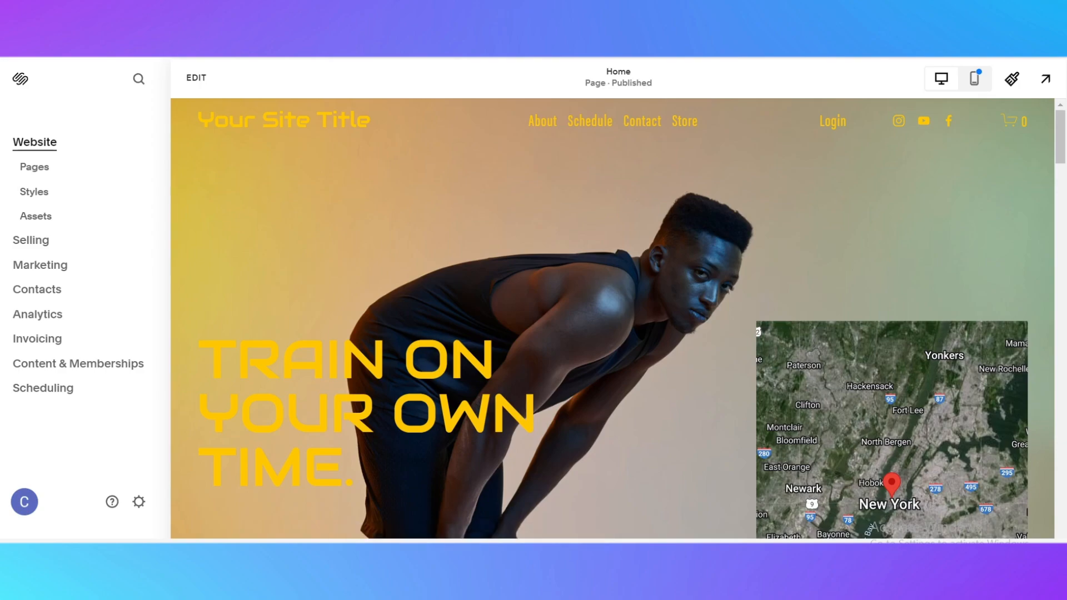
Open the plan selection page and compare the Personal, Business, Commerce Basic and Advanced plans
{"action": "left_click", "coordinate": [650, 555]}
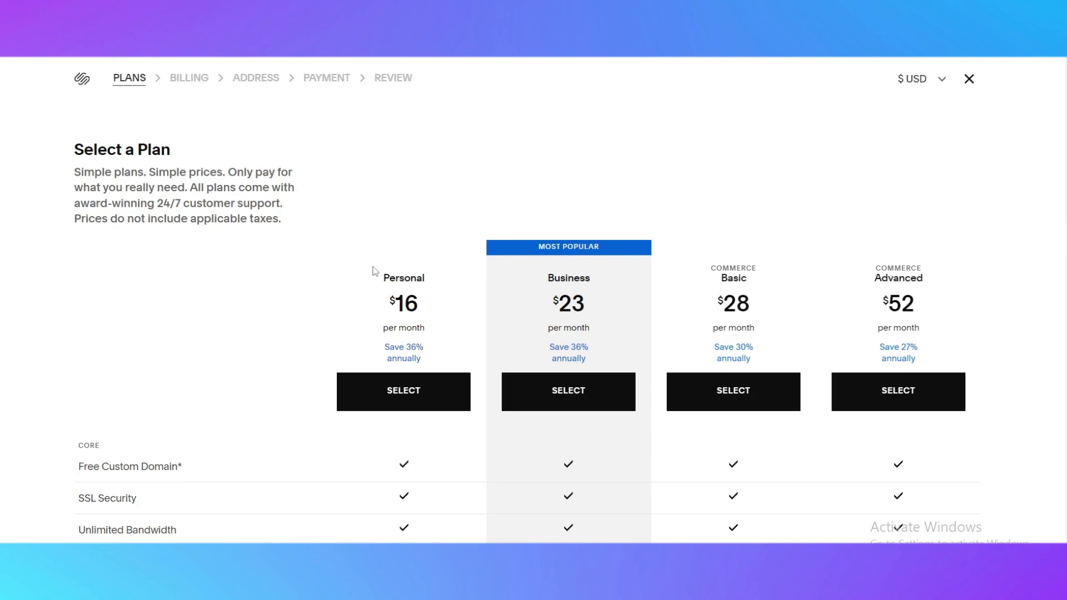
{"action": "left_click_drag", "start_coordinate": [374, 272], "coordinate": [454, 273]}
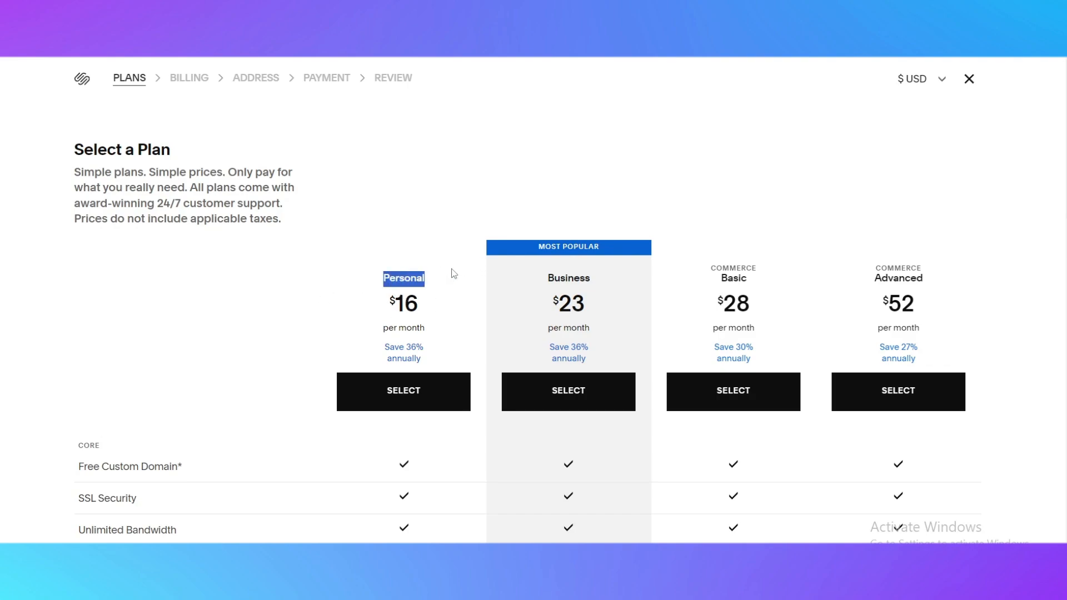
{"action": "left_click", "coordinate": [372, 327]}
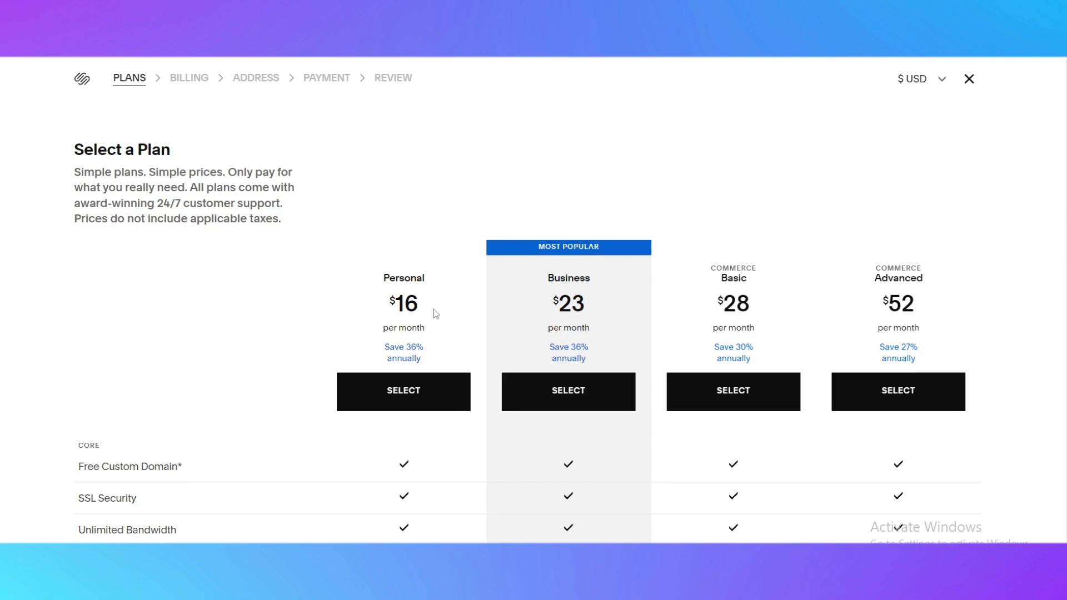
{"action": "left_click_drag", "start_coordinate": [537, 246], "coordinate": [600, 248]}
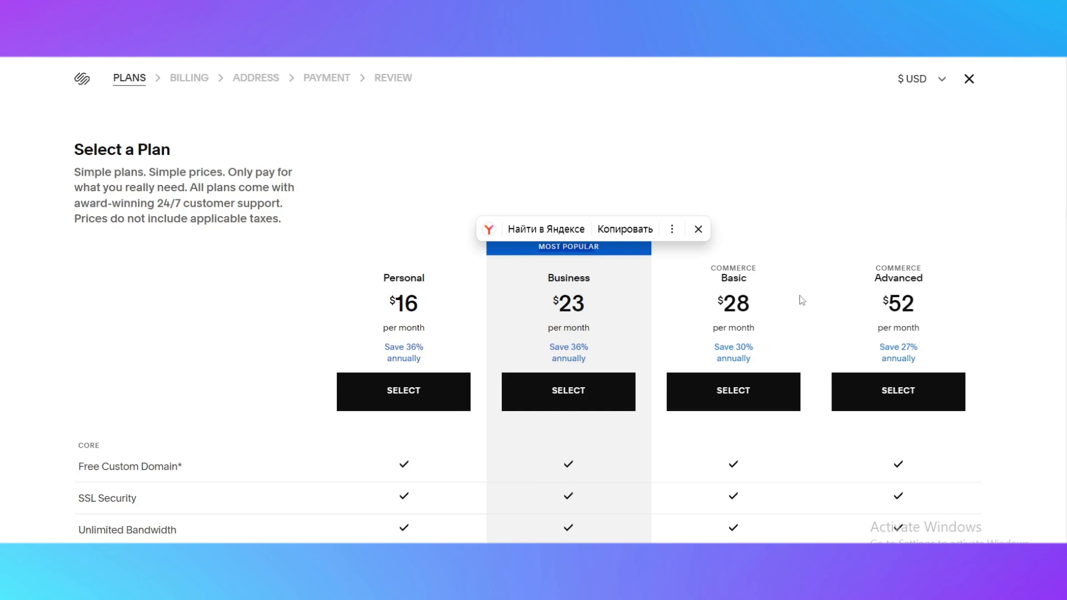
{"action": "left_click_drag", "start_coordinate": [721, 278], "coordinate": [768, 277]}
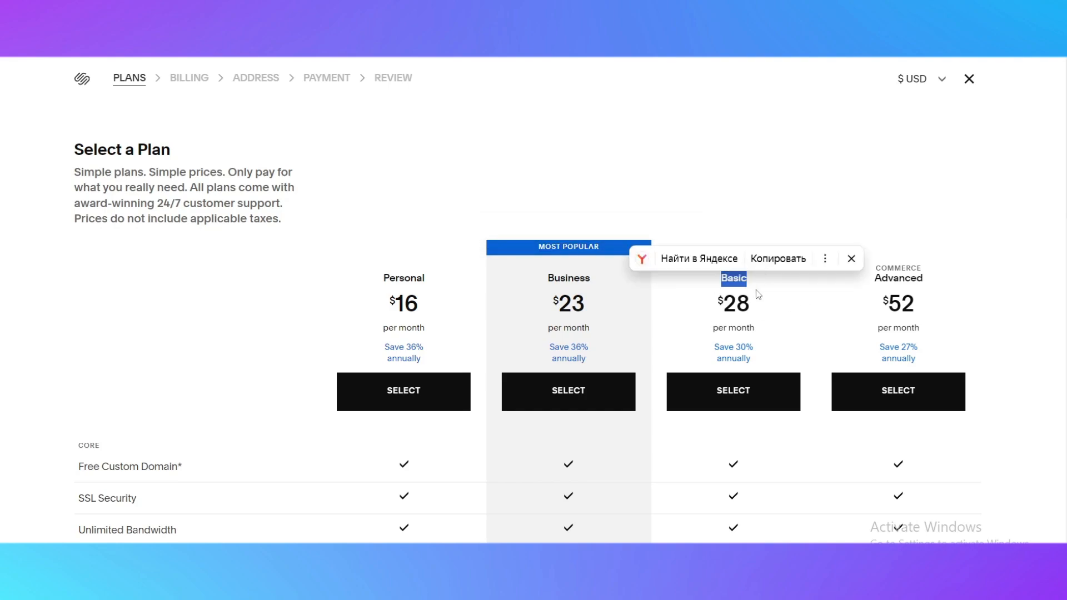
{"action": "left_click", "coordinate": [759, 295]}
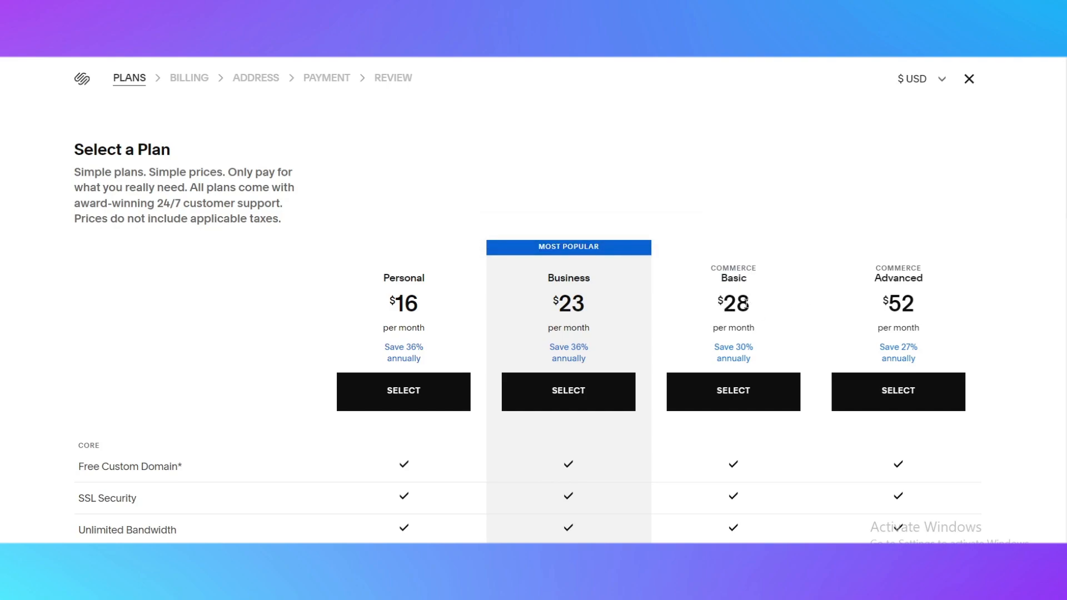